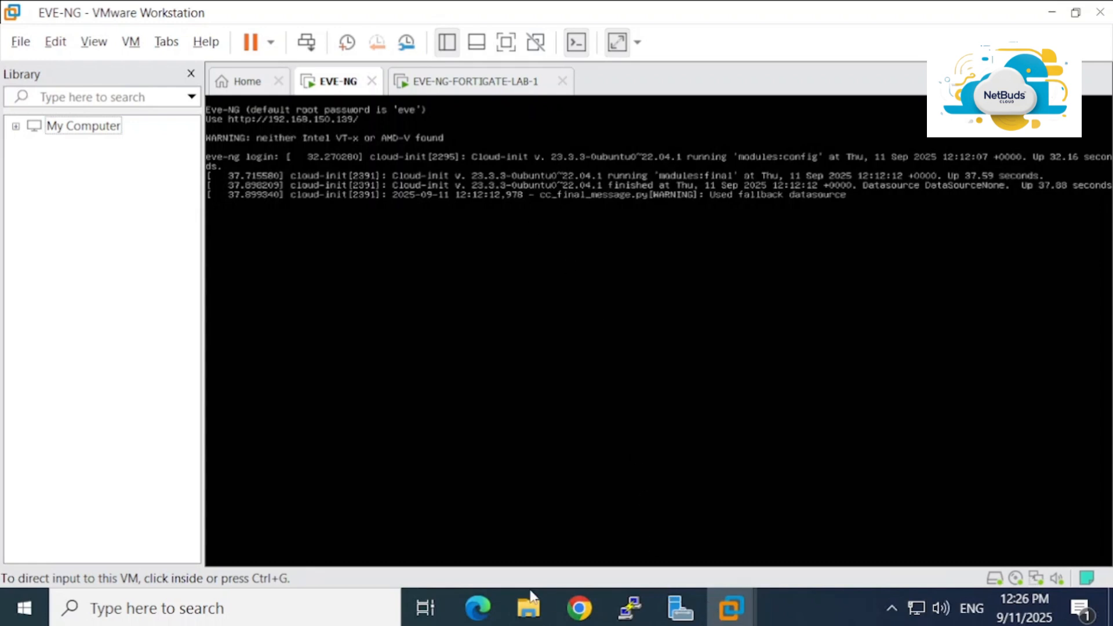
Launch WinSCP from Windows search, begin the host name as 192.168., and return to the VMware console
click(302, 599)
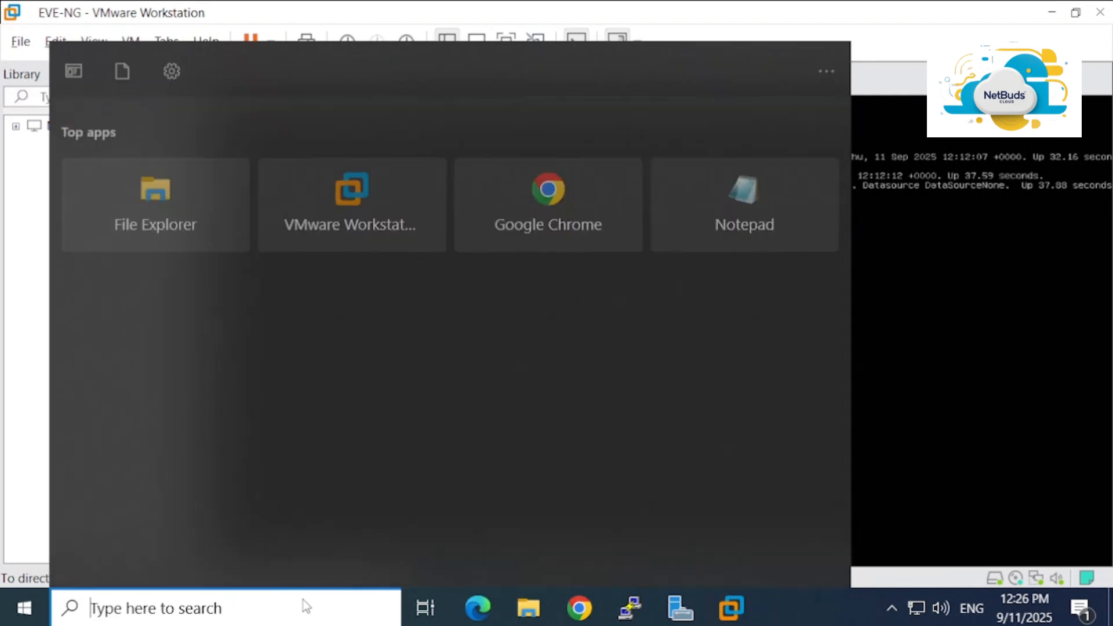
text(win)
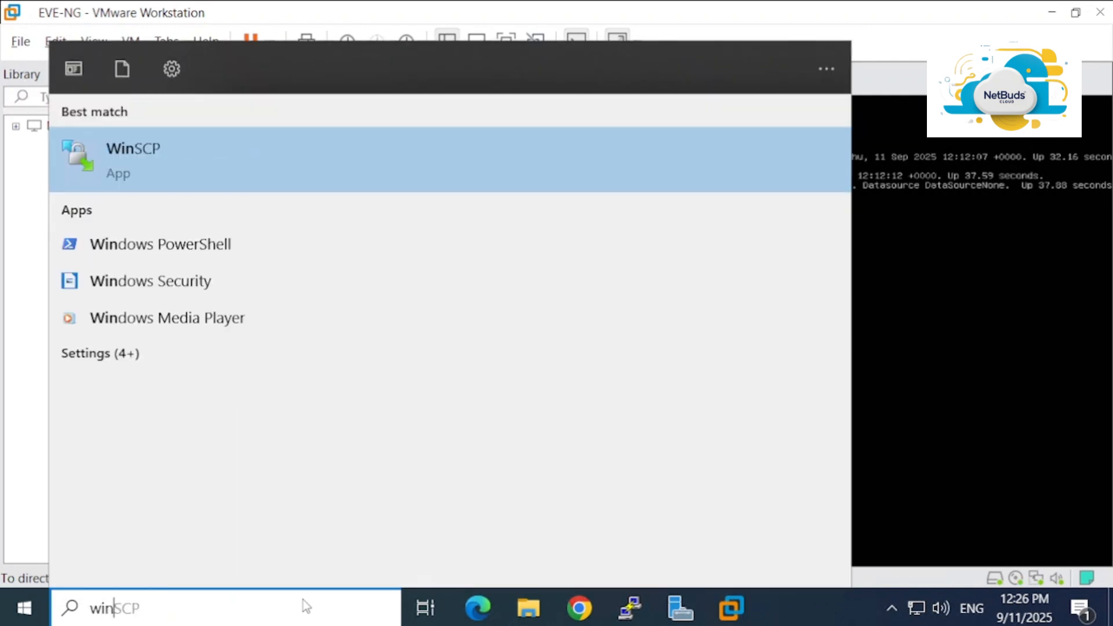
click(197, 146)
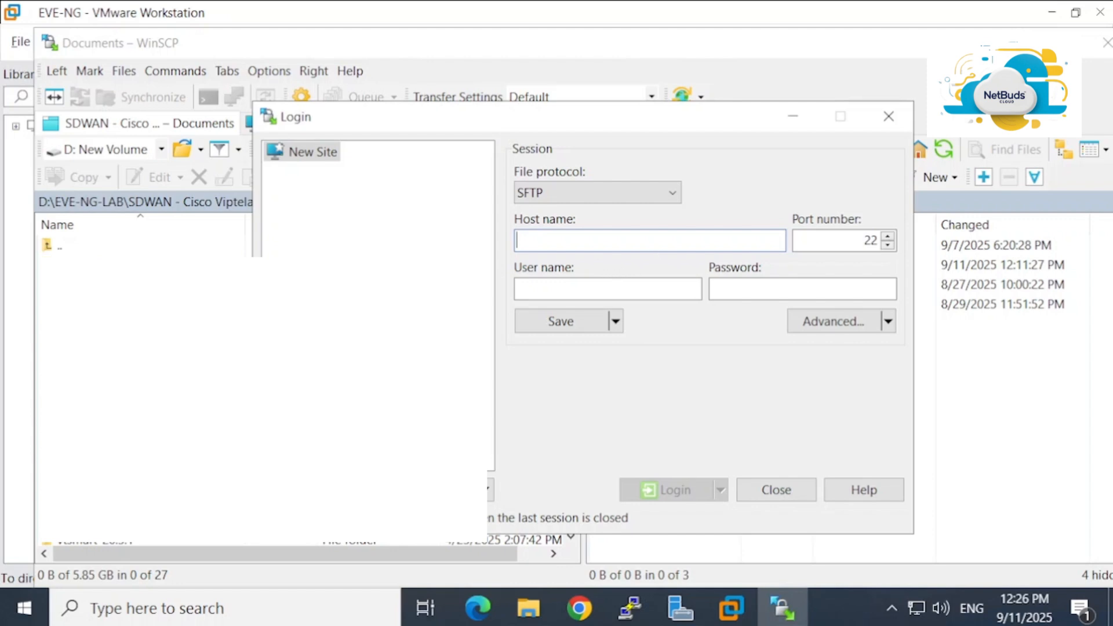
text(192.1)
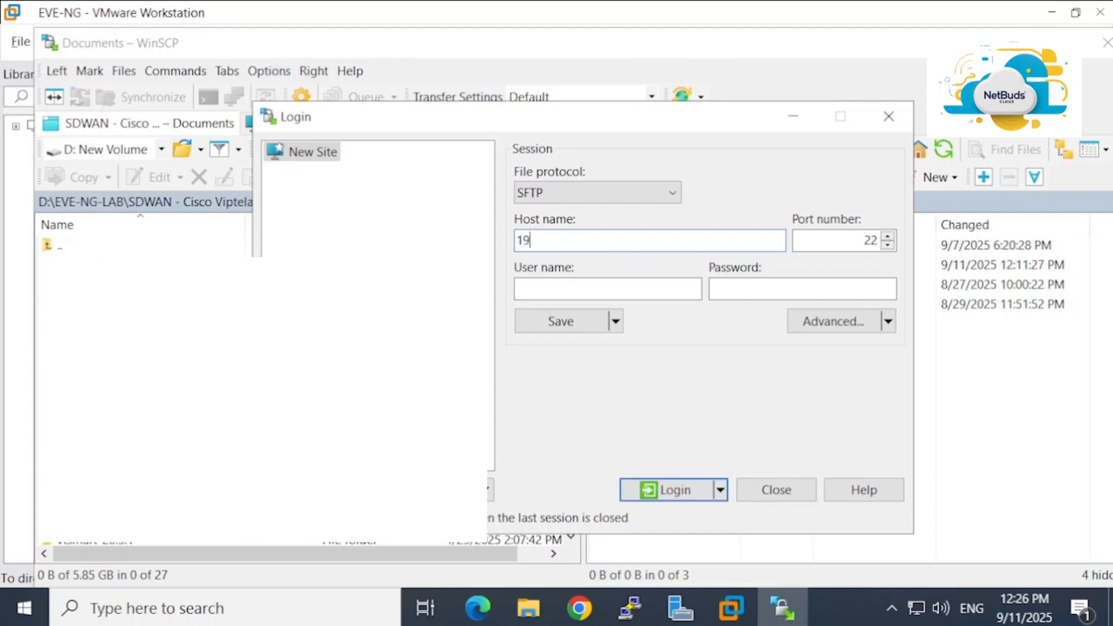
text(68.)
key(alt+Tab)
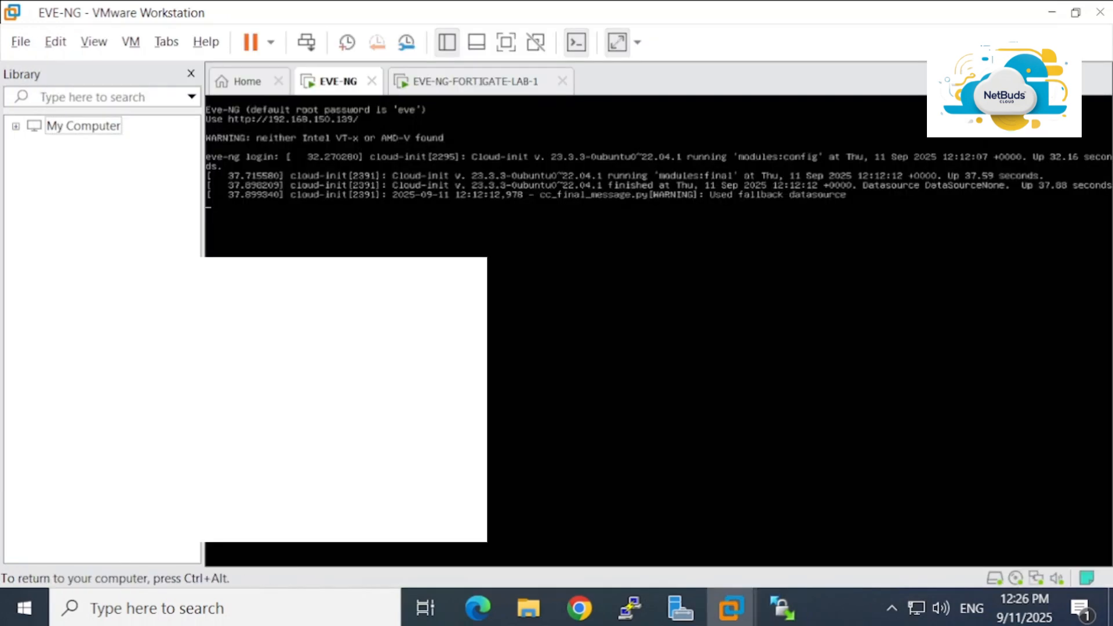
key(ctrl+alt)
click(253, 109)
key(ctrl+alt)
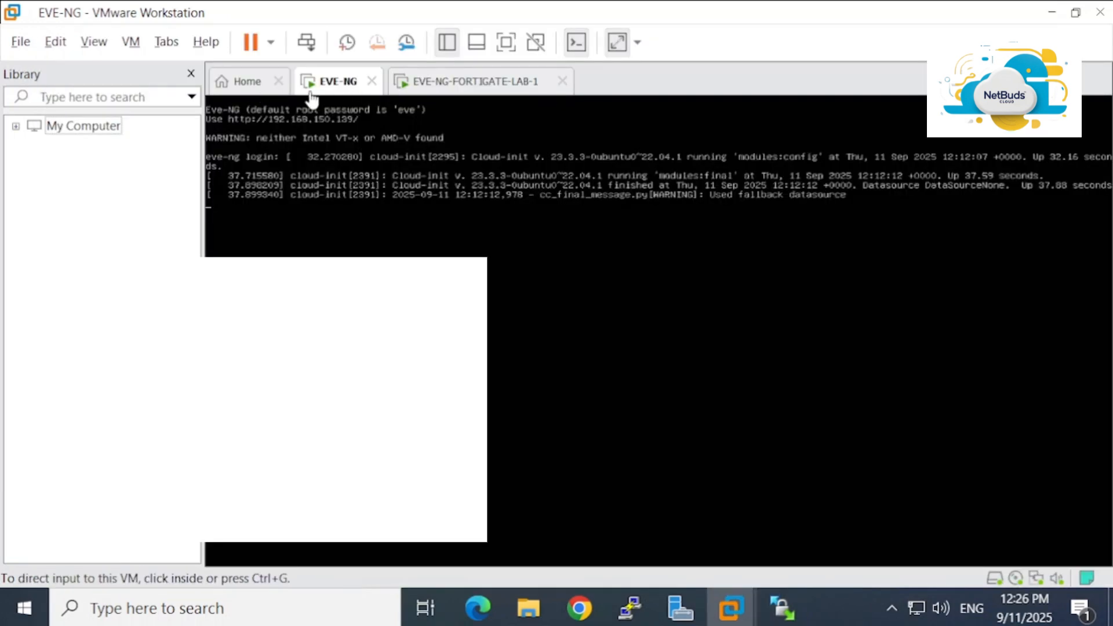
click(310, 102)
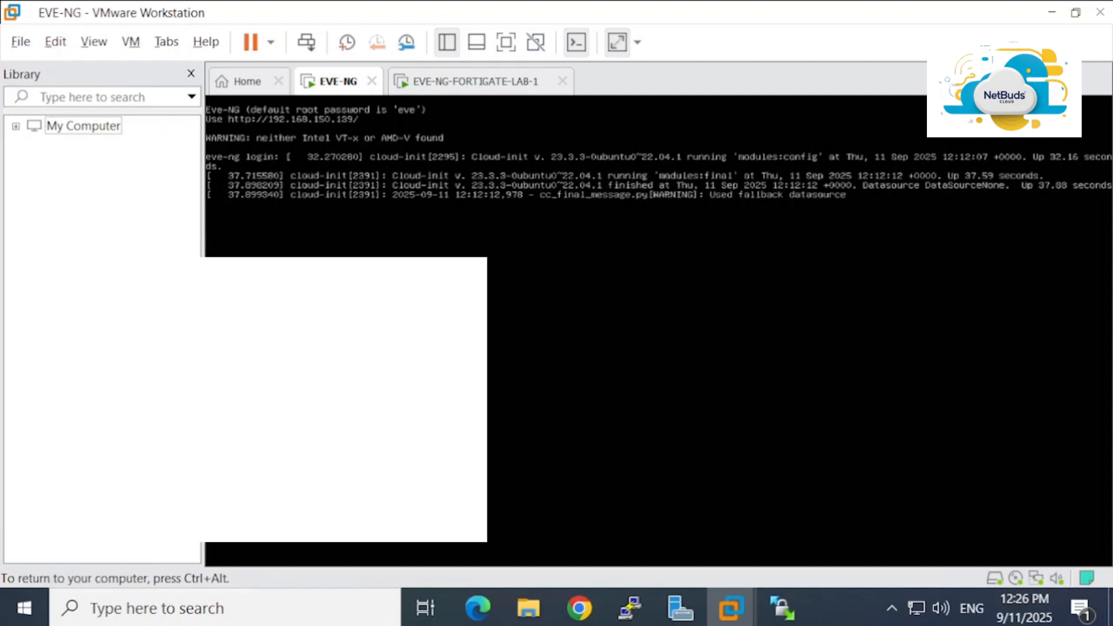
Complete host 192.168.150.139, enter user root and the account password, and log in
click(793, 603)
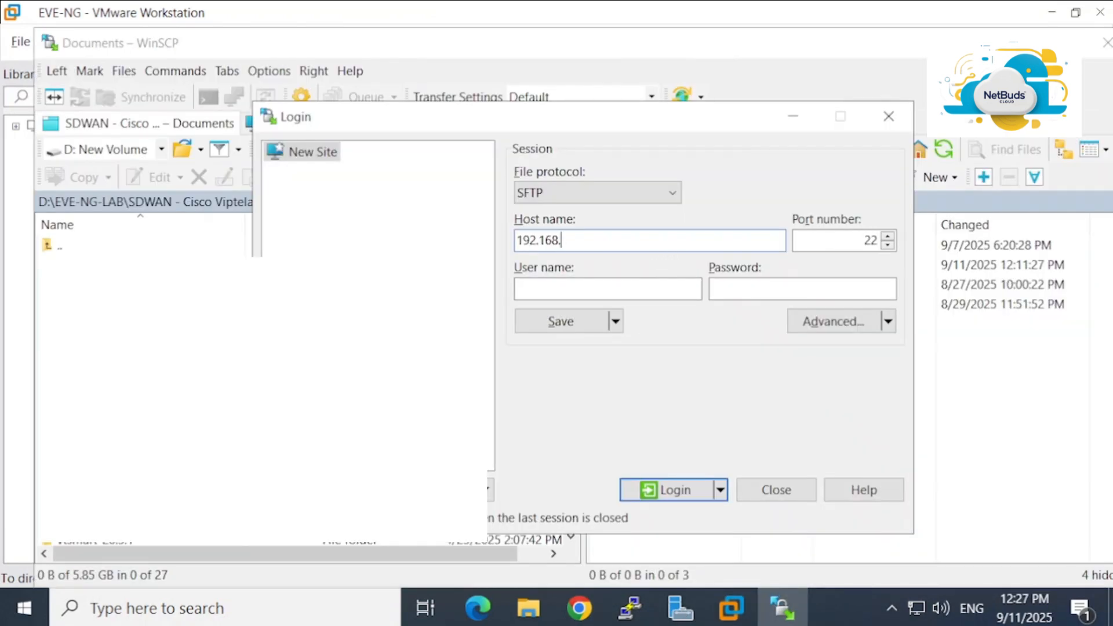
text(150.)
text(13)
text(9)
key(Tab)
key(Tab)
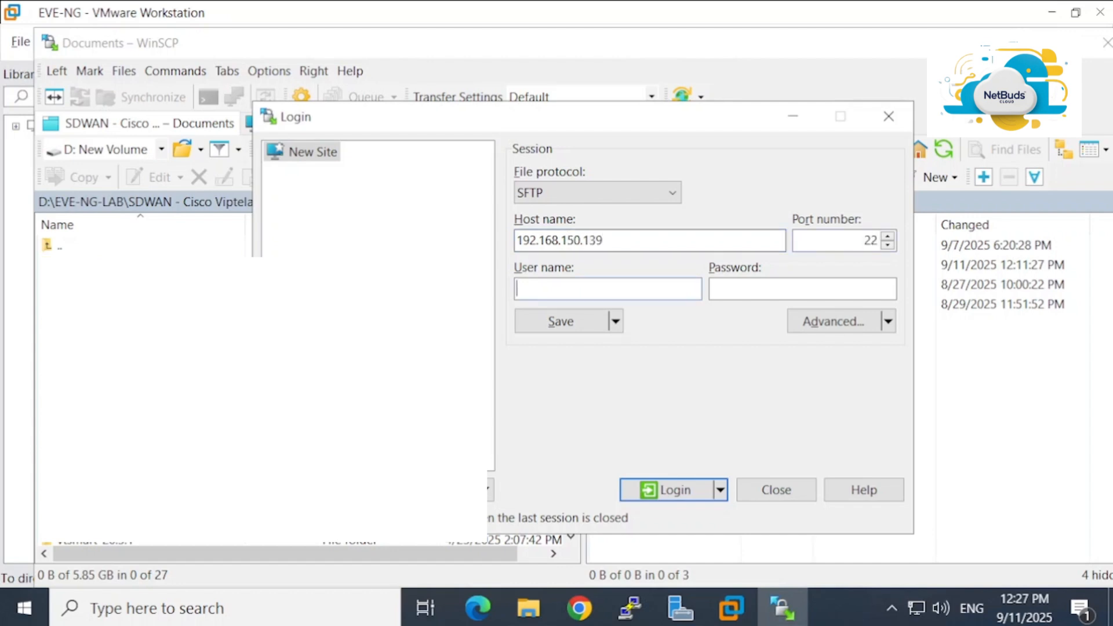
text(root)
key(Tab)
text(*********)
key(Return)
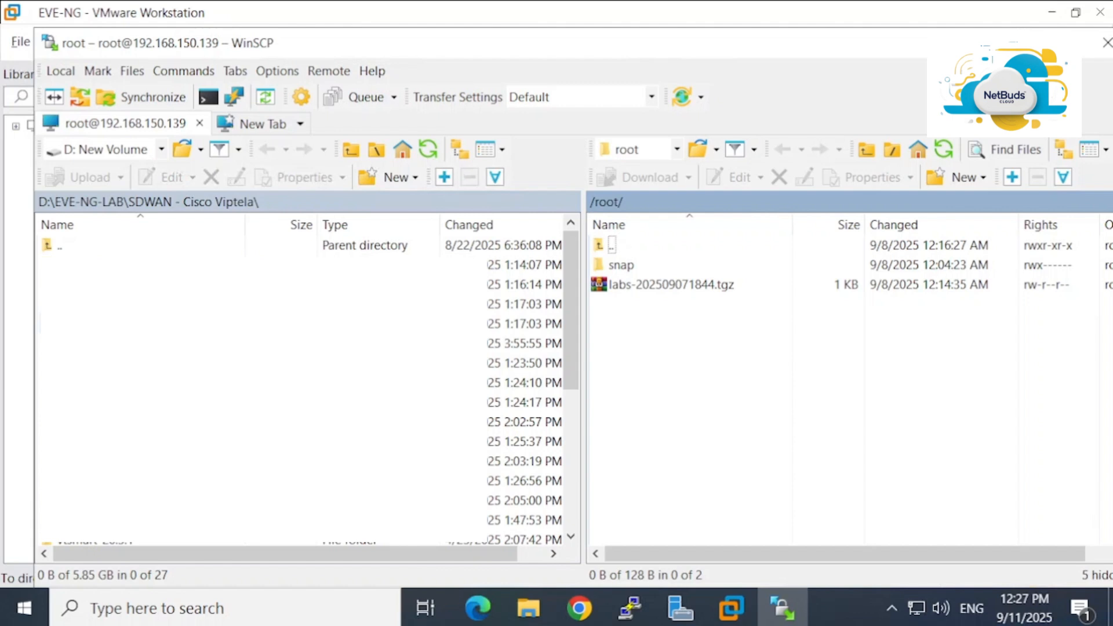
key(super)
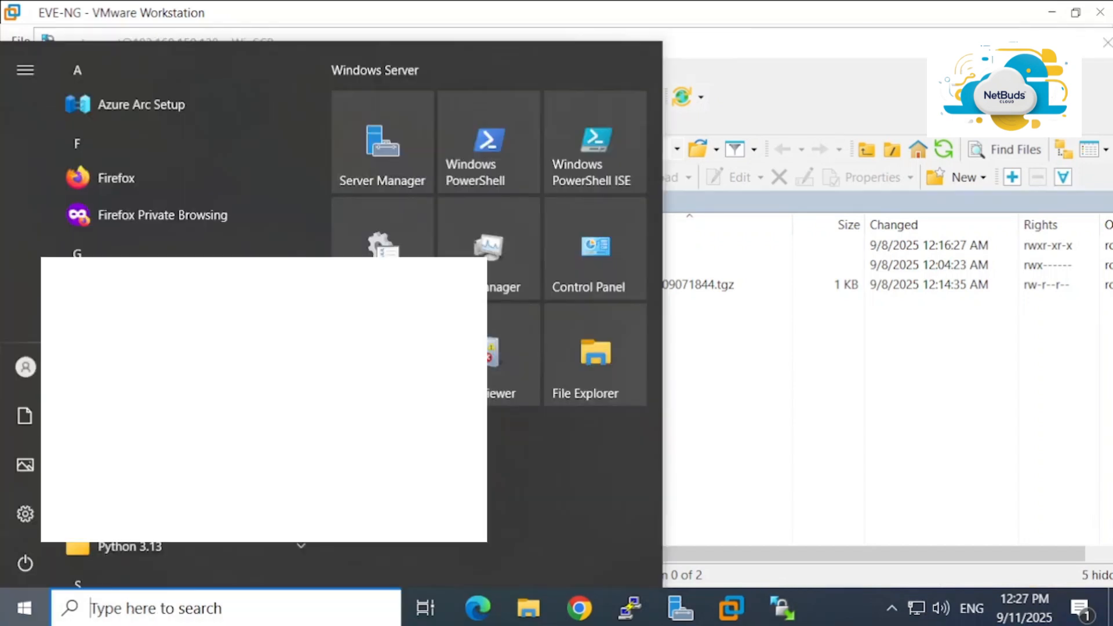
key(super)
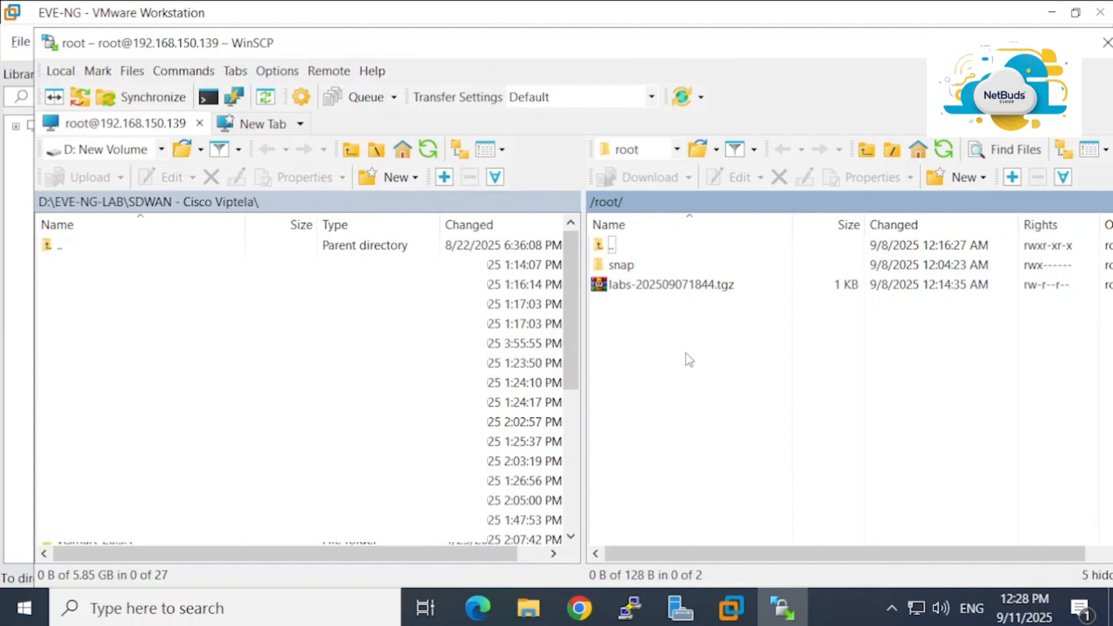
click(630, 612)
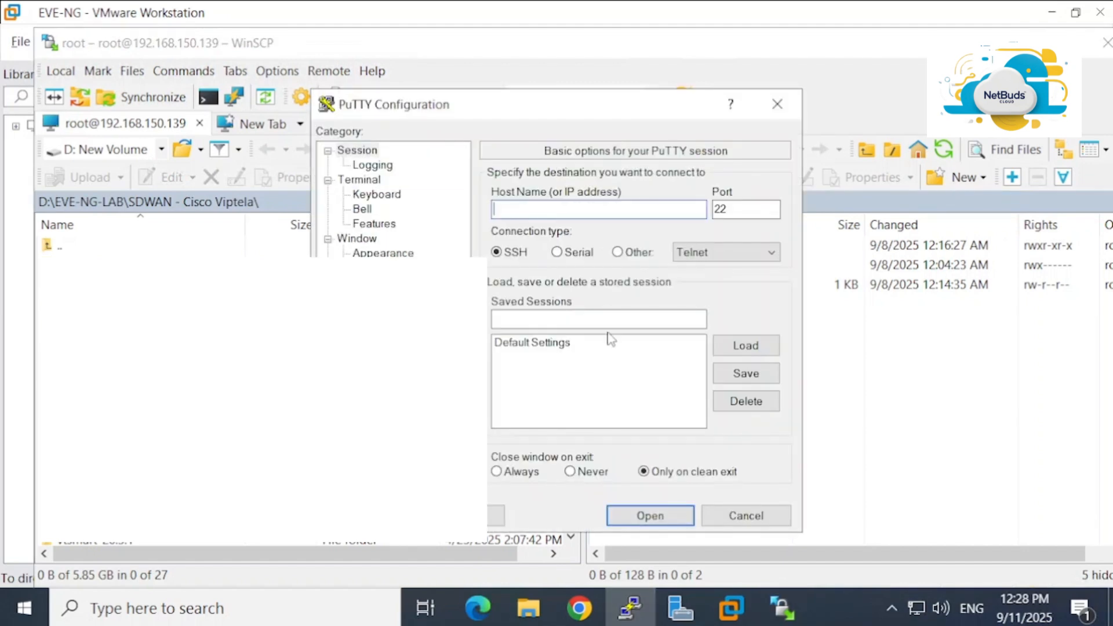
SSH to 192.168.150.139 in PuTTY, accept the host key, and log in as admin
text(192.168.150.139)
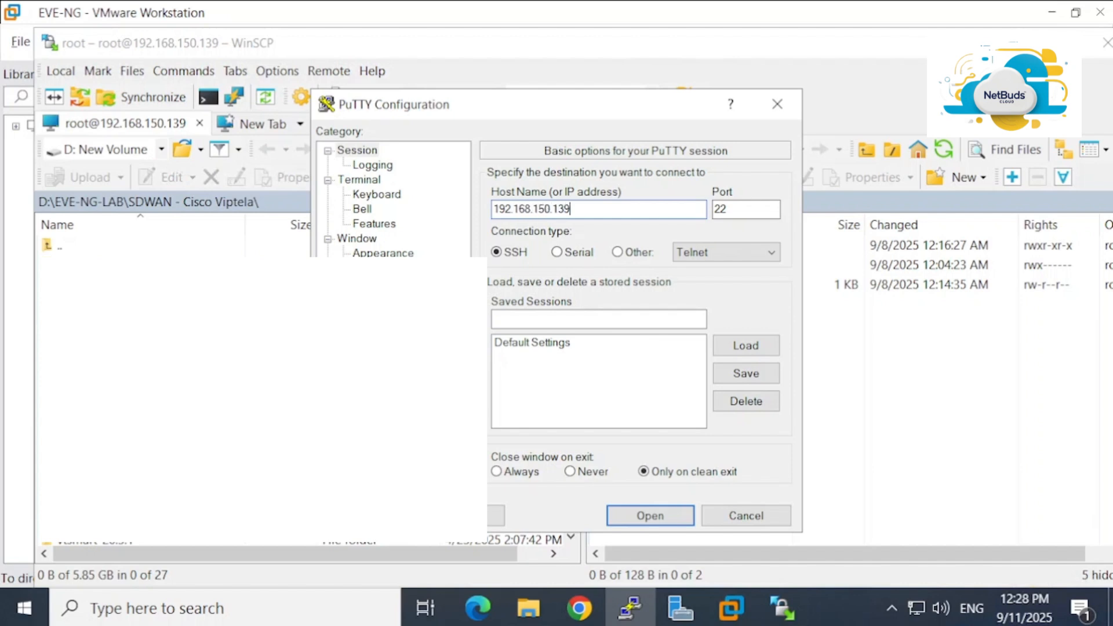
key(Return)
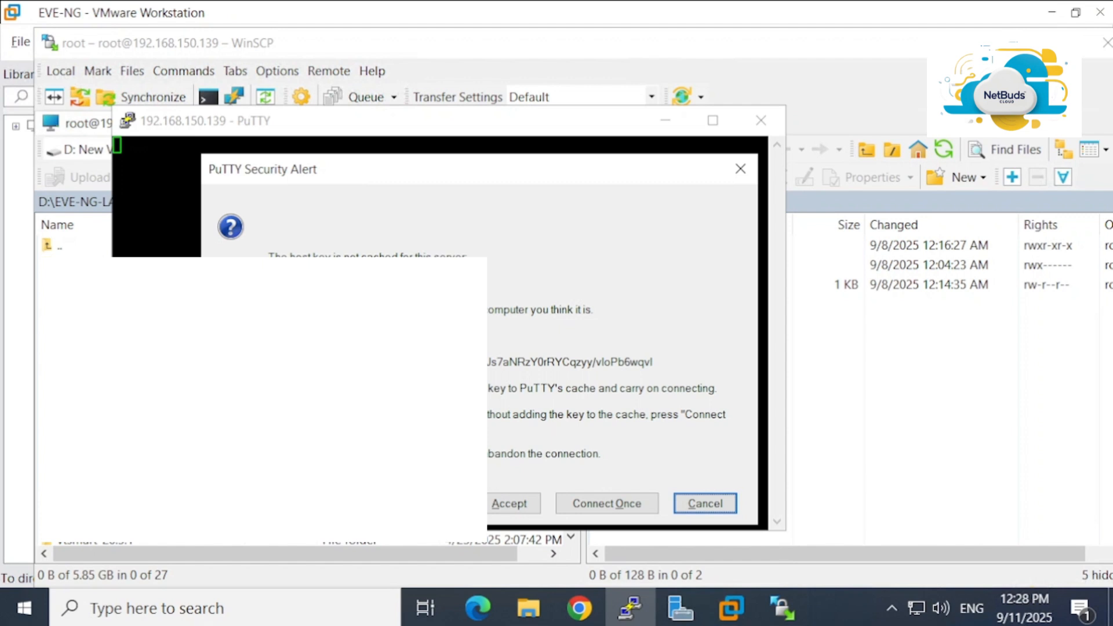
click(509, 503)
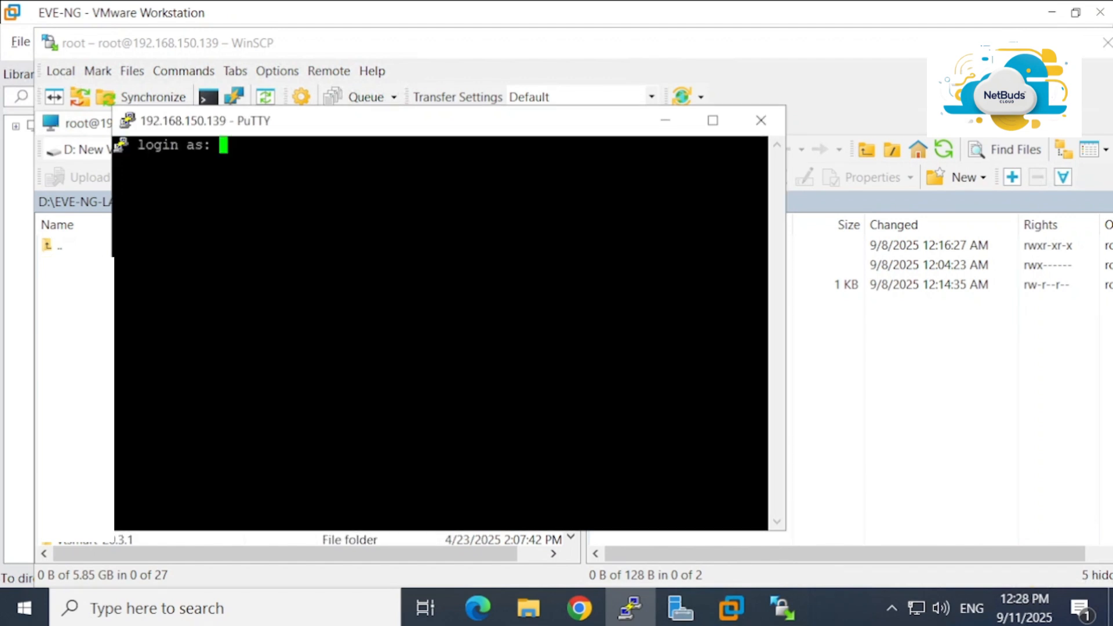
text(admin)
key(Return)
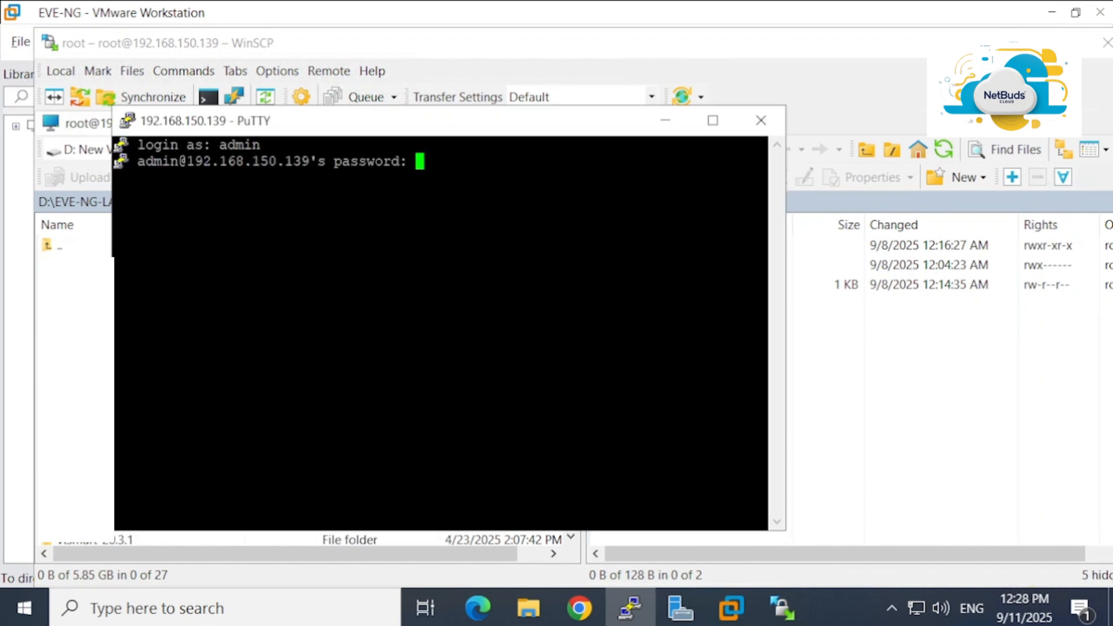
Duplicate the session and log in as root with the root password
right_click(510, 122)
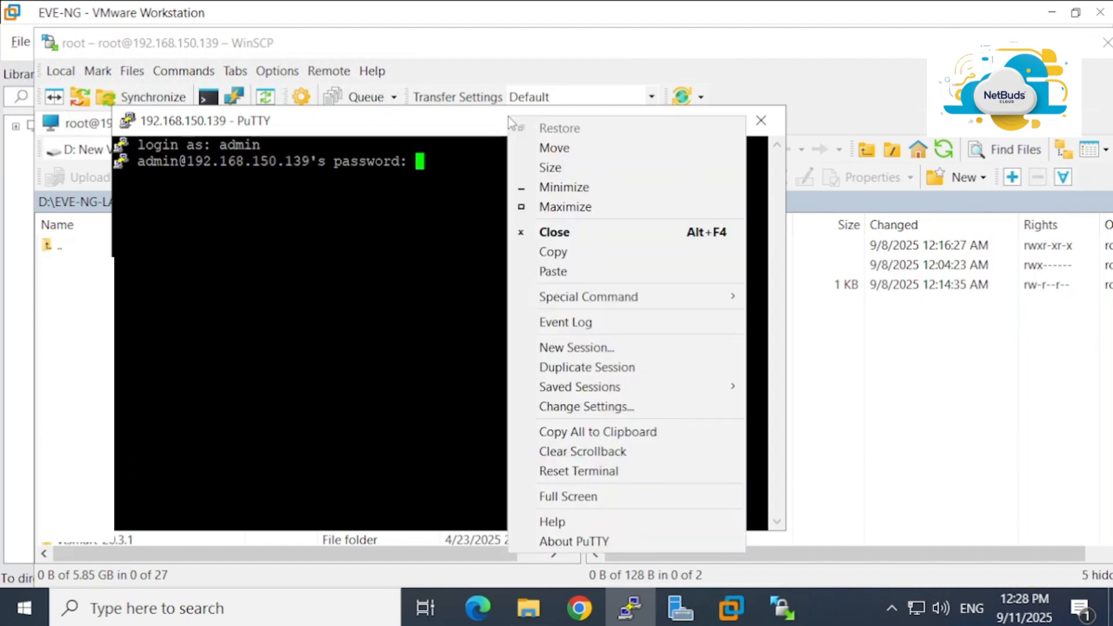
click(569, 371)
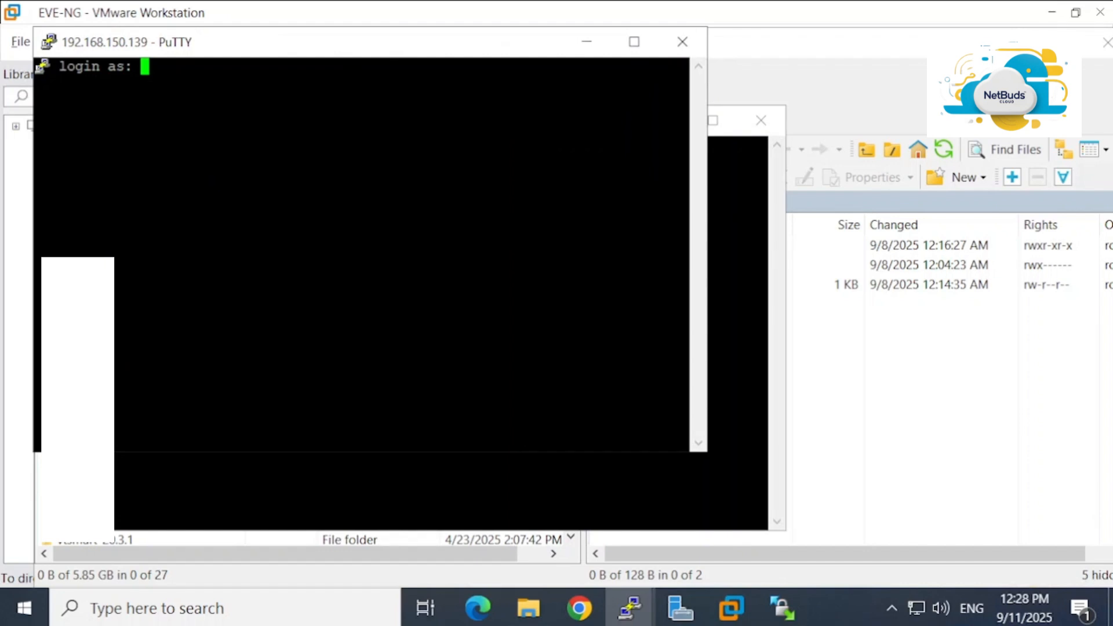
text(root)
key(Return)
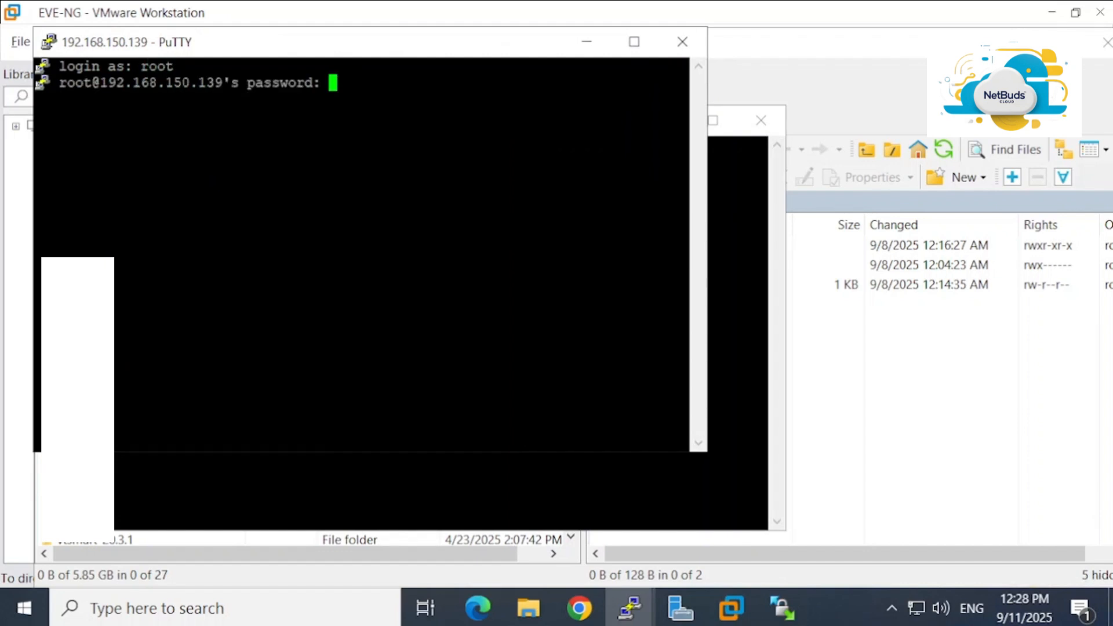
key(Return)
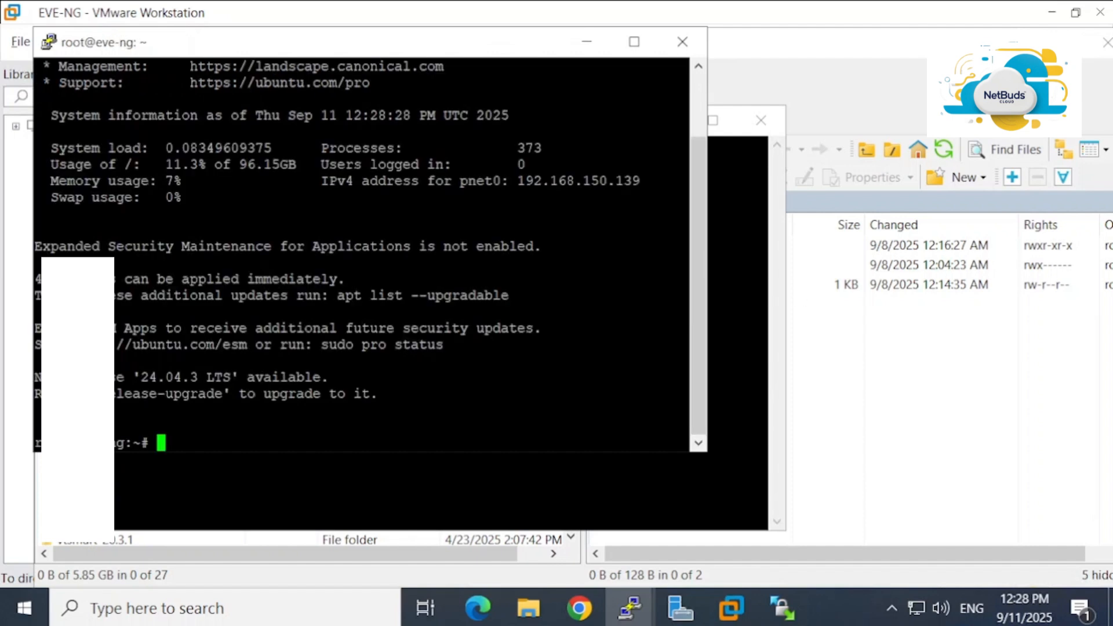
Close the unused admin session and reposition the root terminal window
click(773, 132)
click(761, 121)
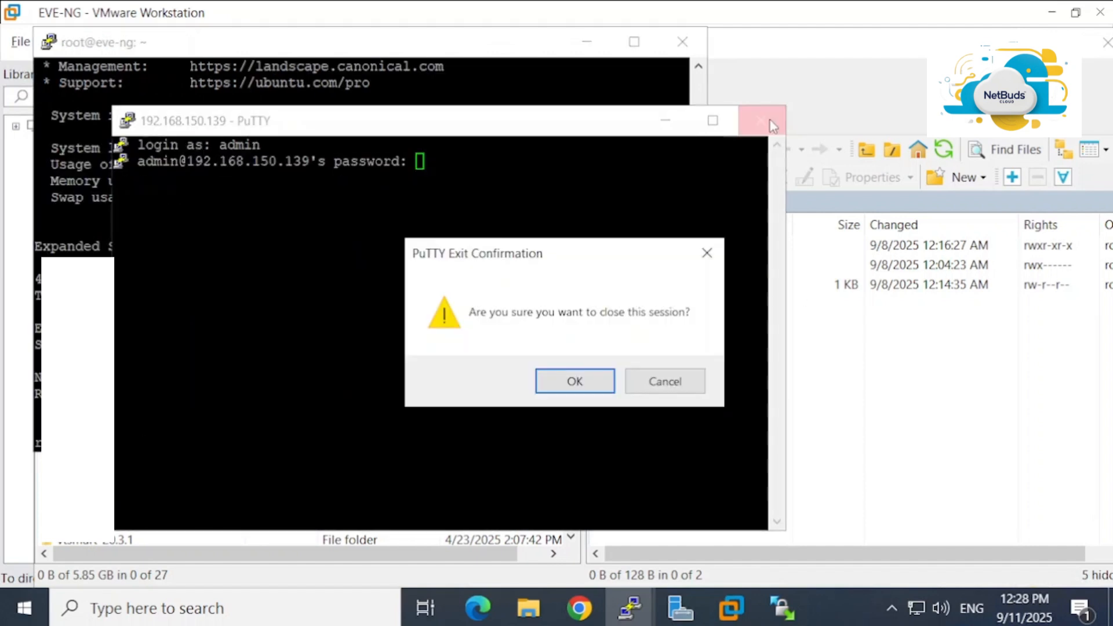
click(596, 382)
drag(406, 39, 561, 89)
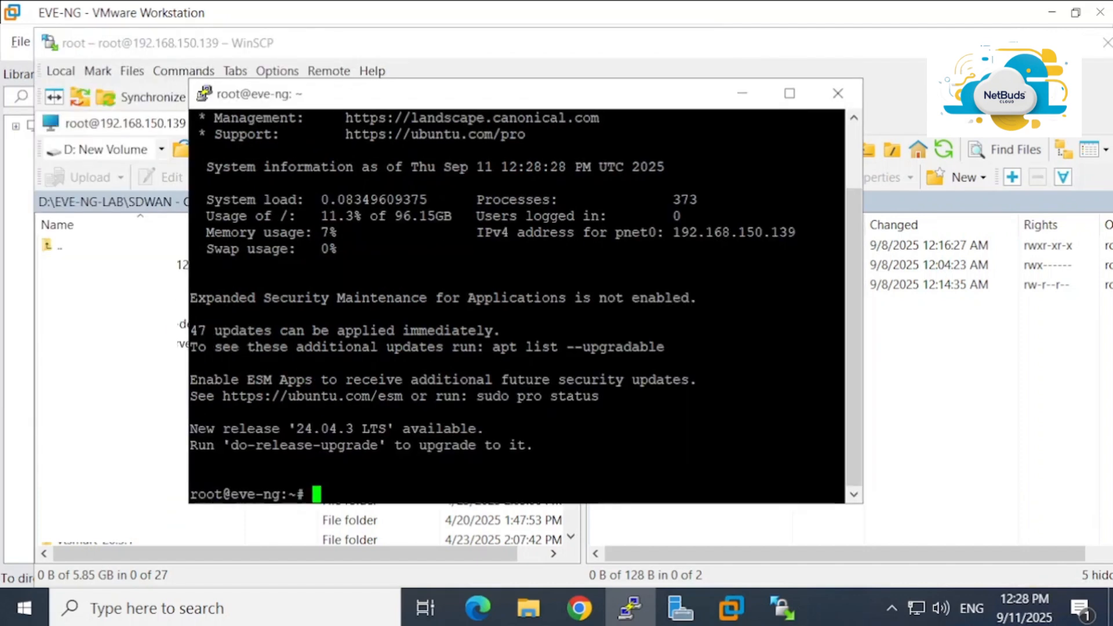
Change directory to /opt/unetlab/addons/qemu using tab completion
text(cd )
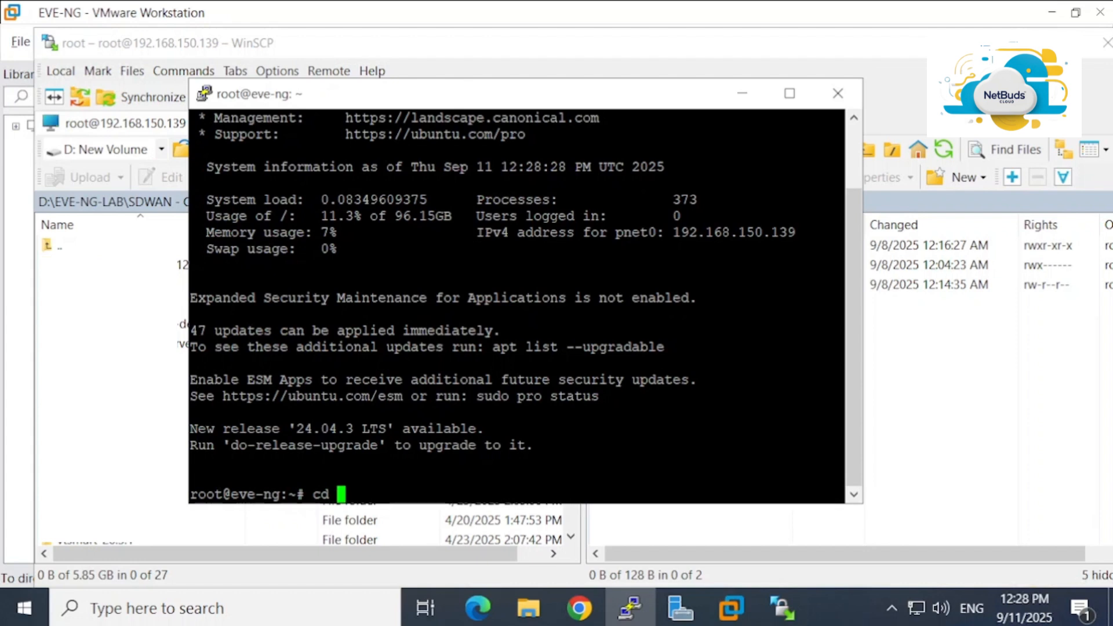
text(/opt/)
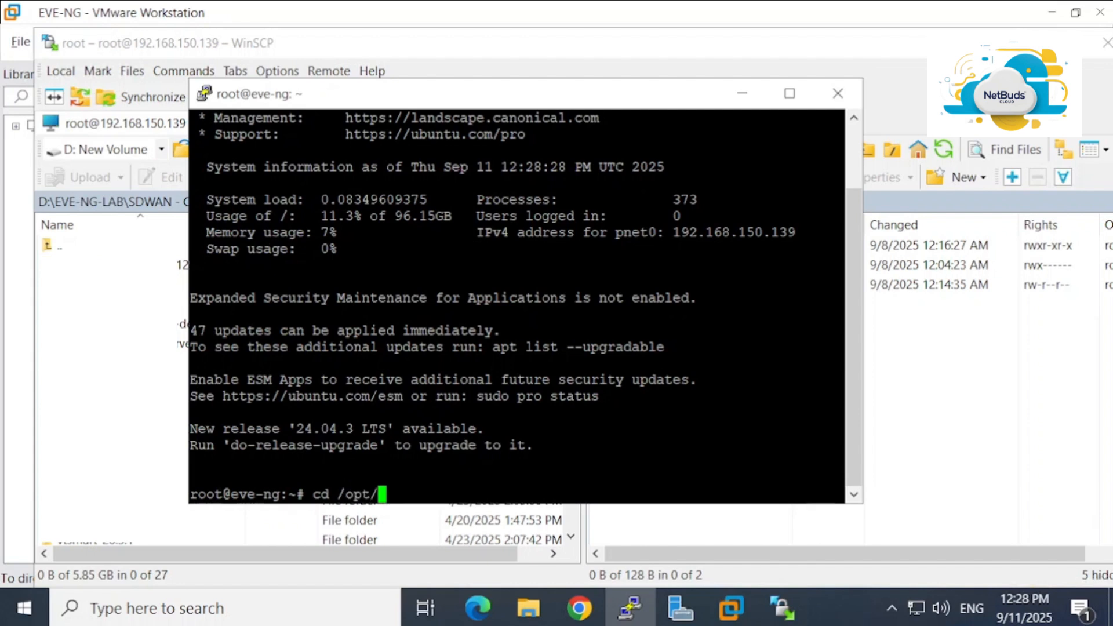
text(unetlab/)
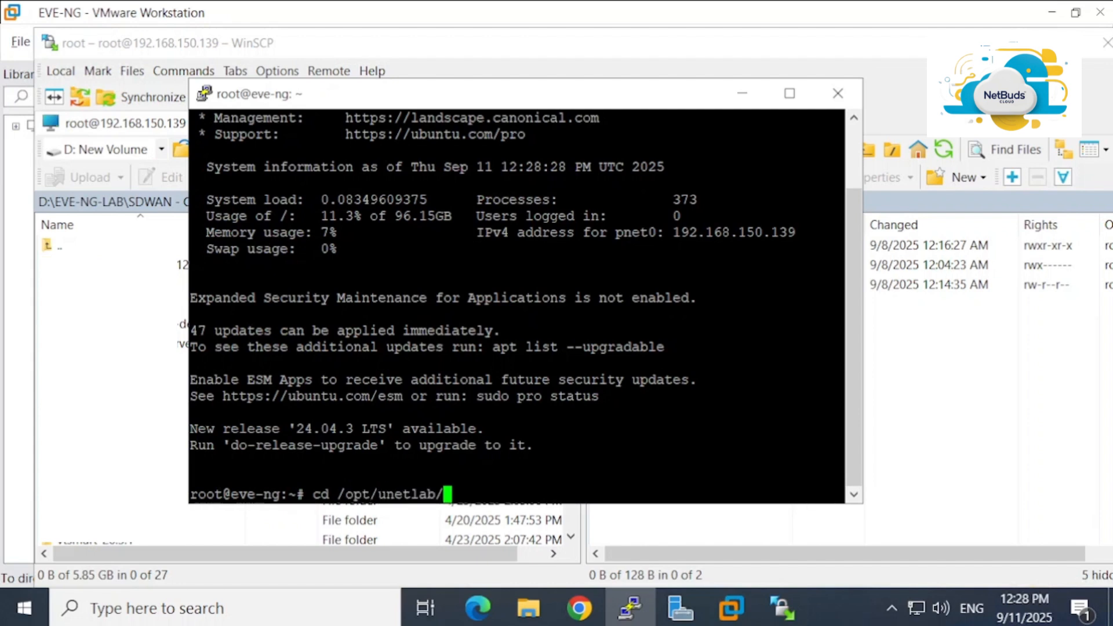
text(ad)
key(Tab)
text(qe)
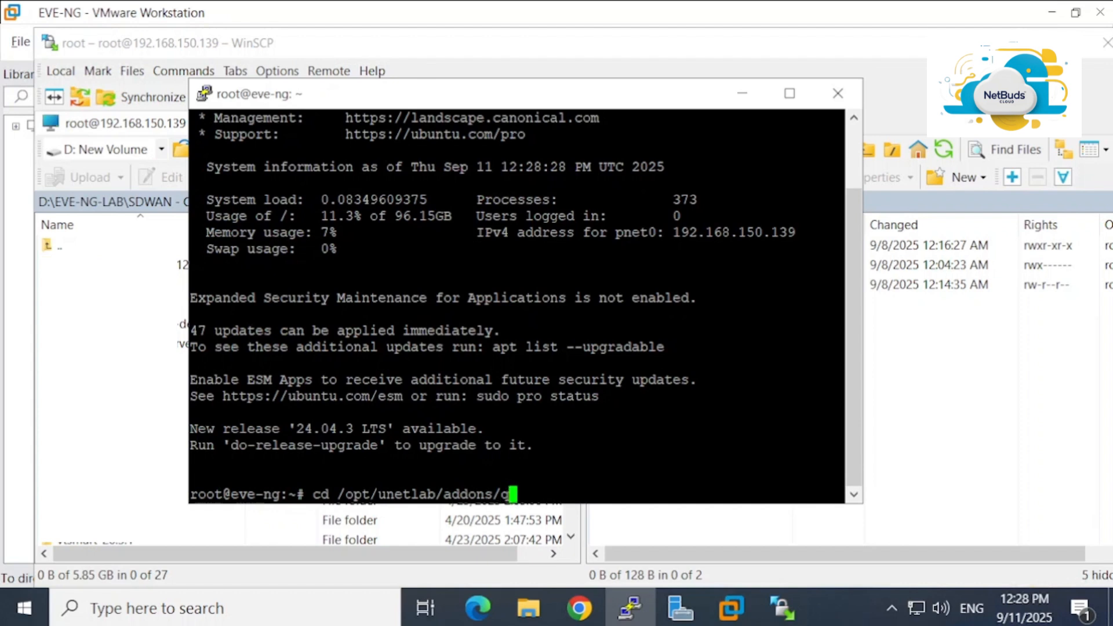
key(Tab)
key(Return)
key(Return)
key(Return)
key(Return)
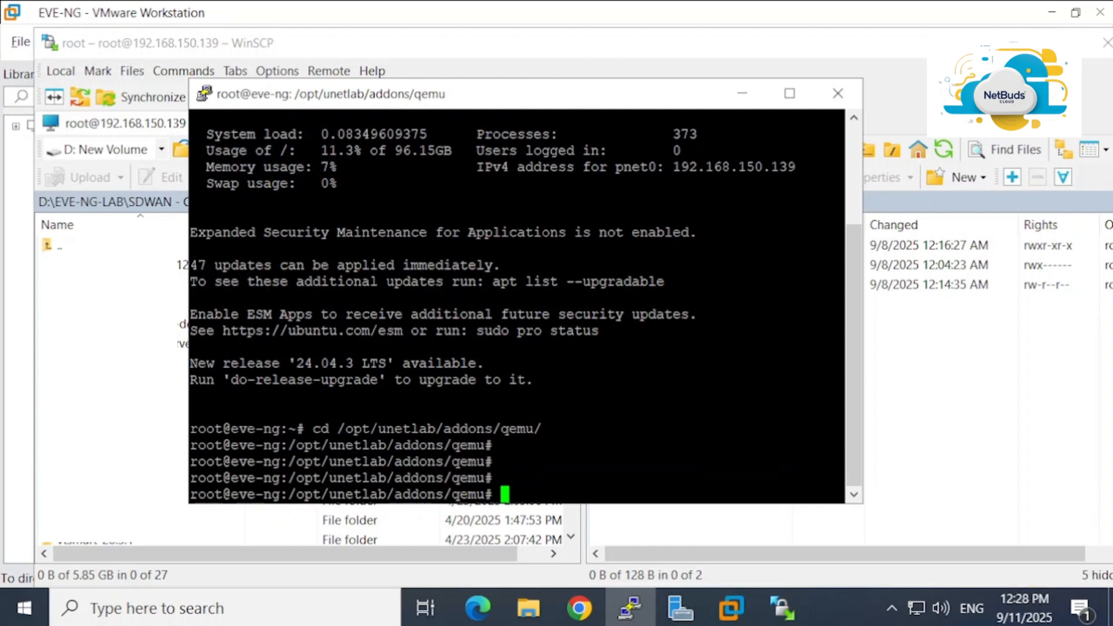
Run ls twice to confirm the qemu folder is empty, then minimize PuTTY
text(ls)
key(Return)
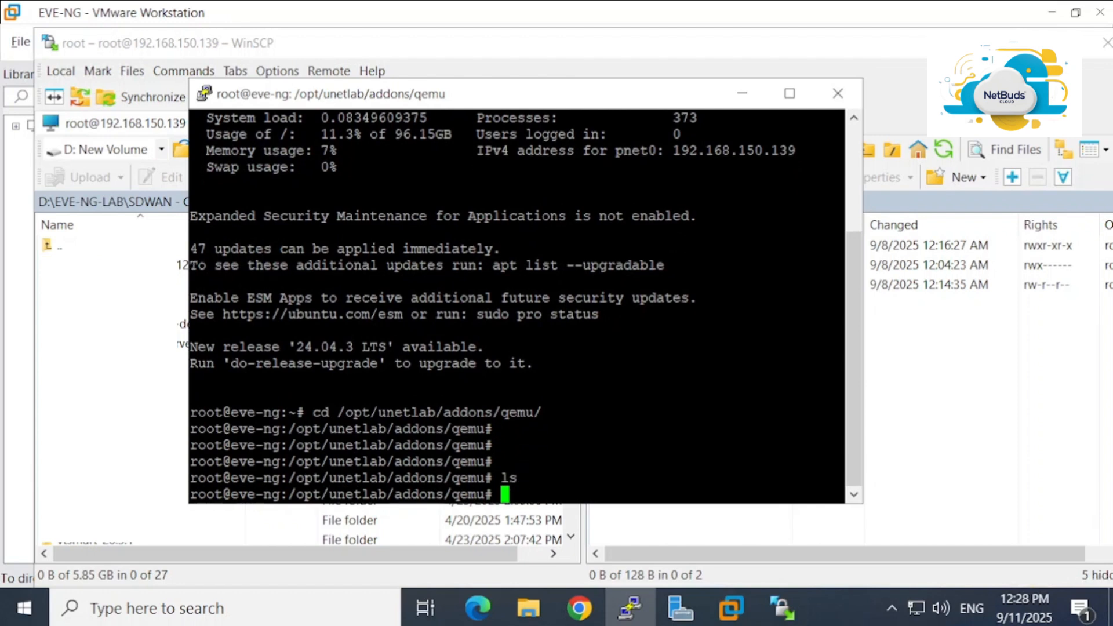
text(ls)
key(Return)
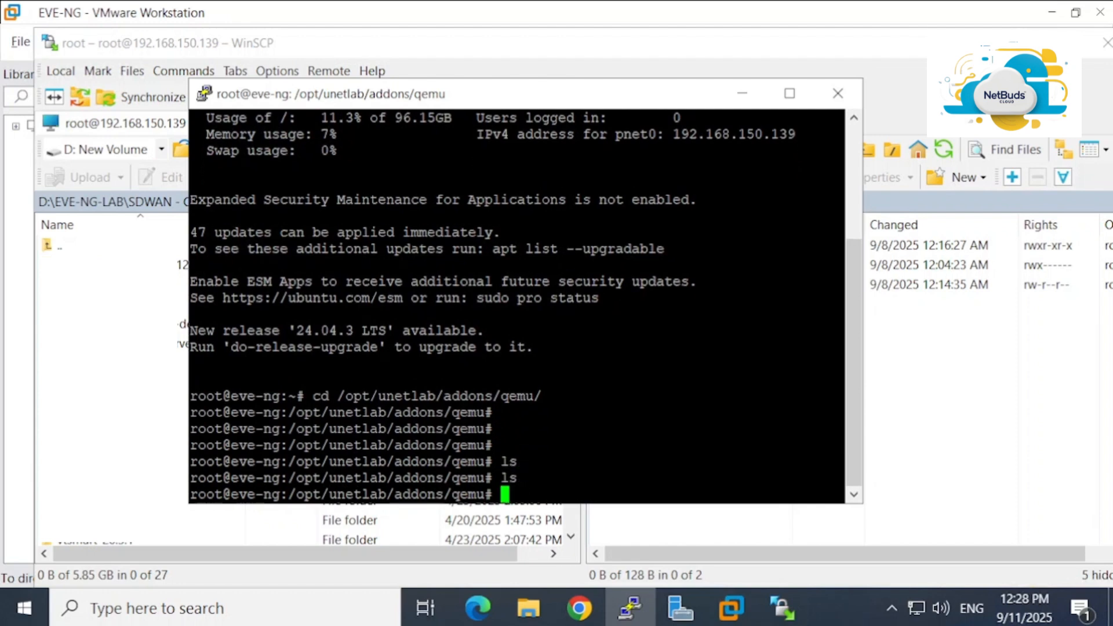
click(742, 93)
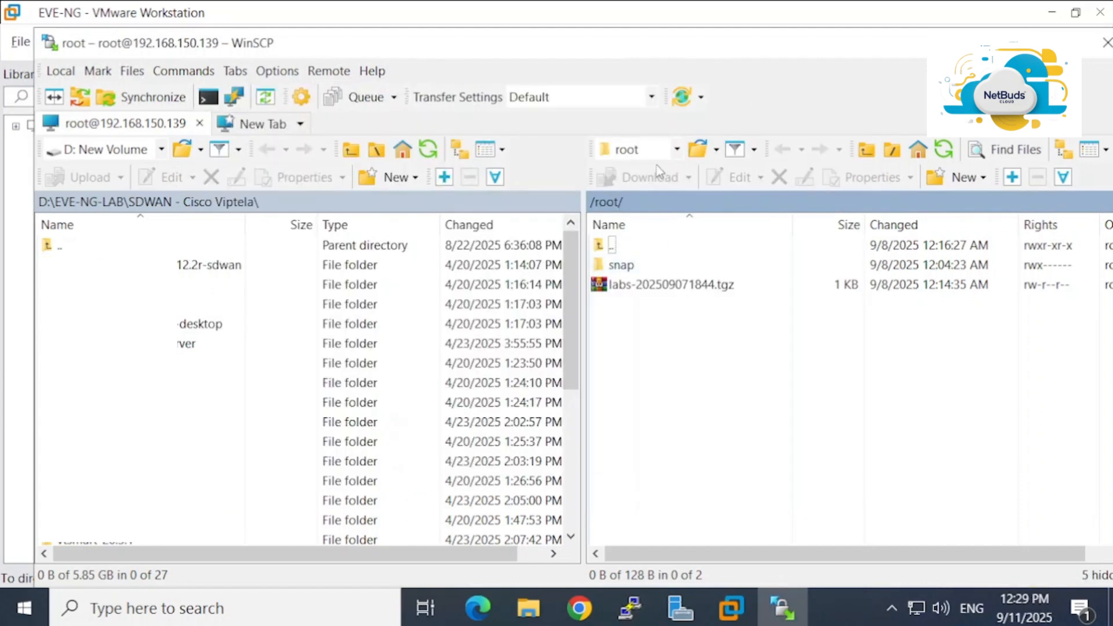
Navigate the remote pane from / through opt, unetlab and addons into qemu
click(677, 150)
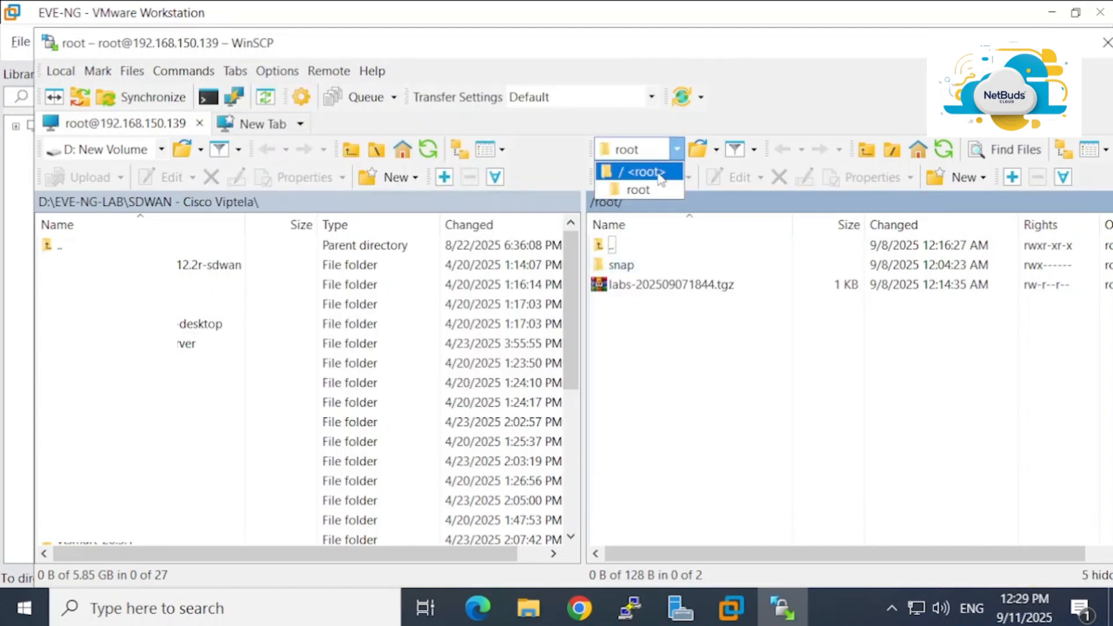
click(659, 172)
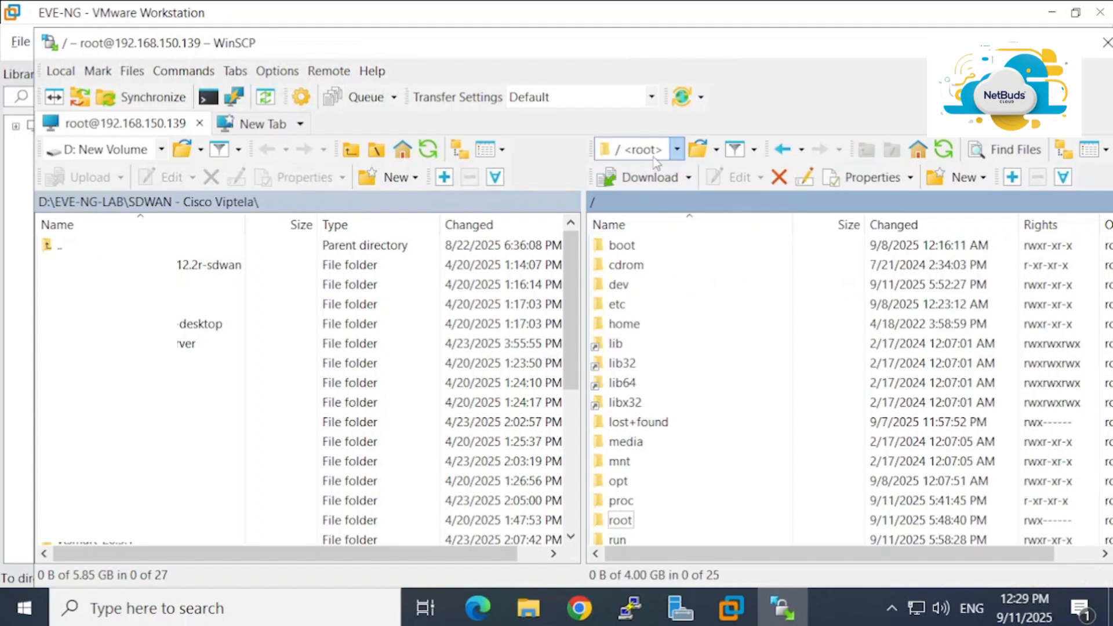
double_click(623, 485)
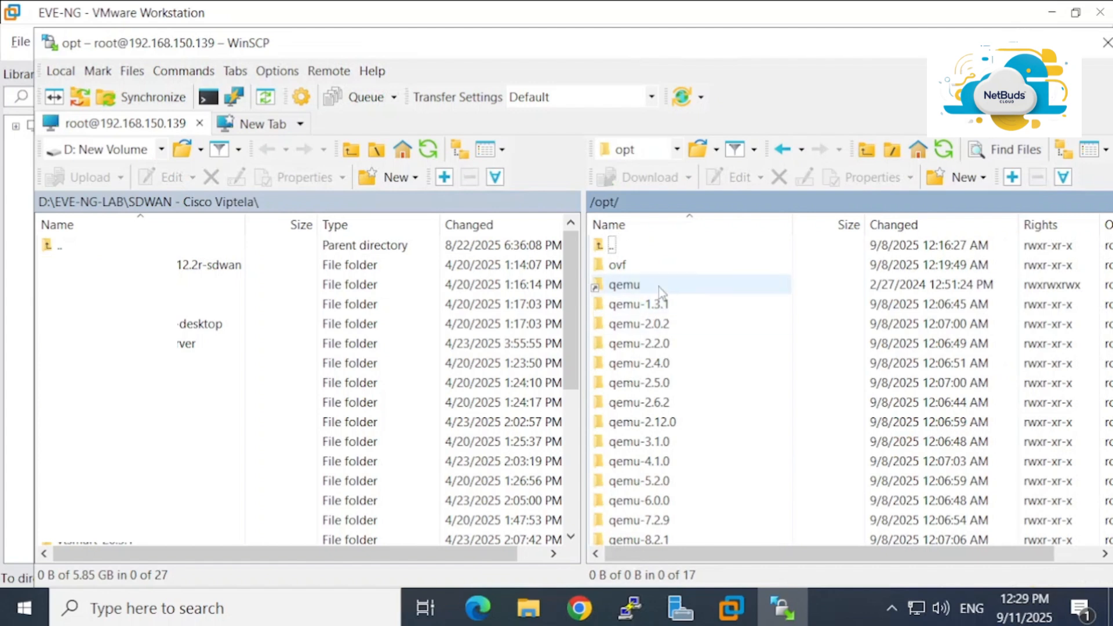
scroll(689, 386, down, 1)
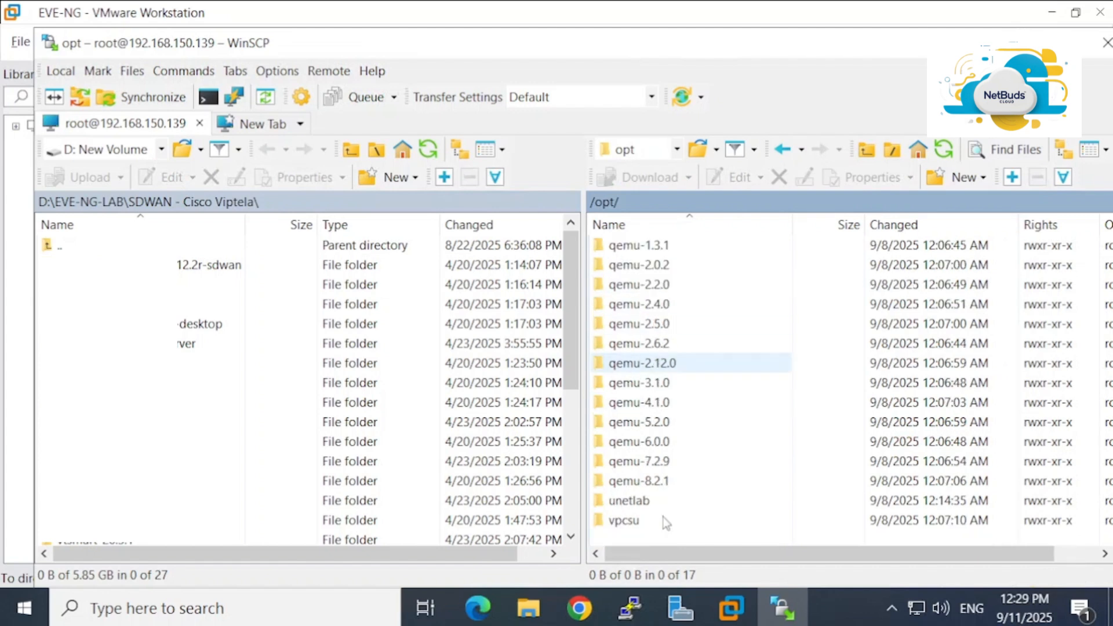
double_click(630, 500)
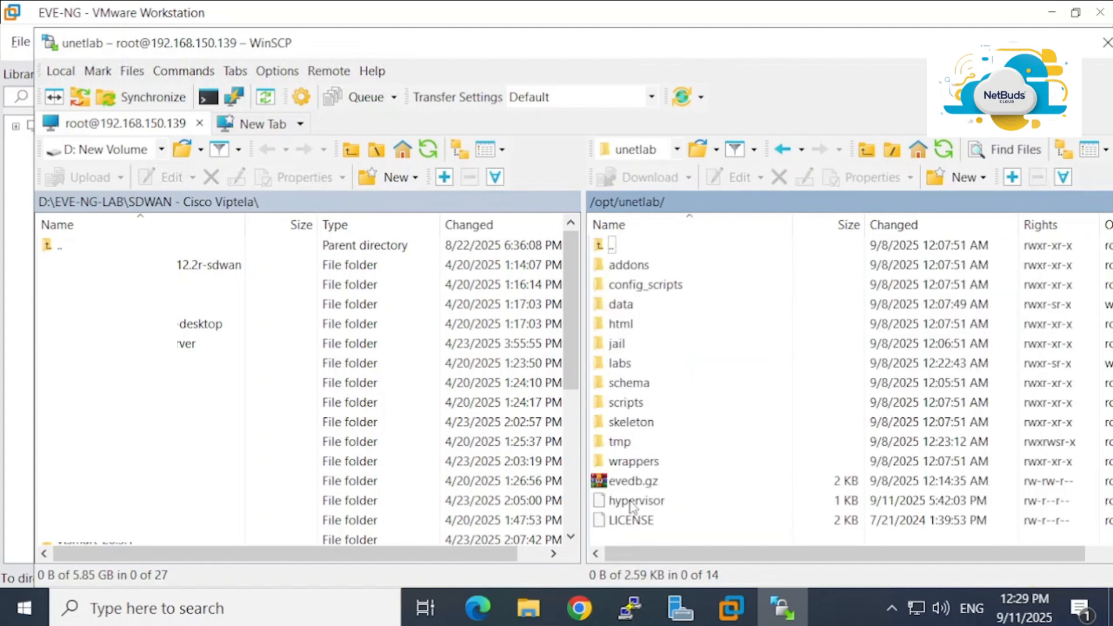
double_click(630, 267)
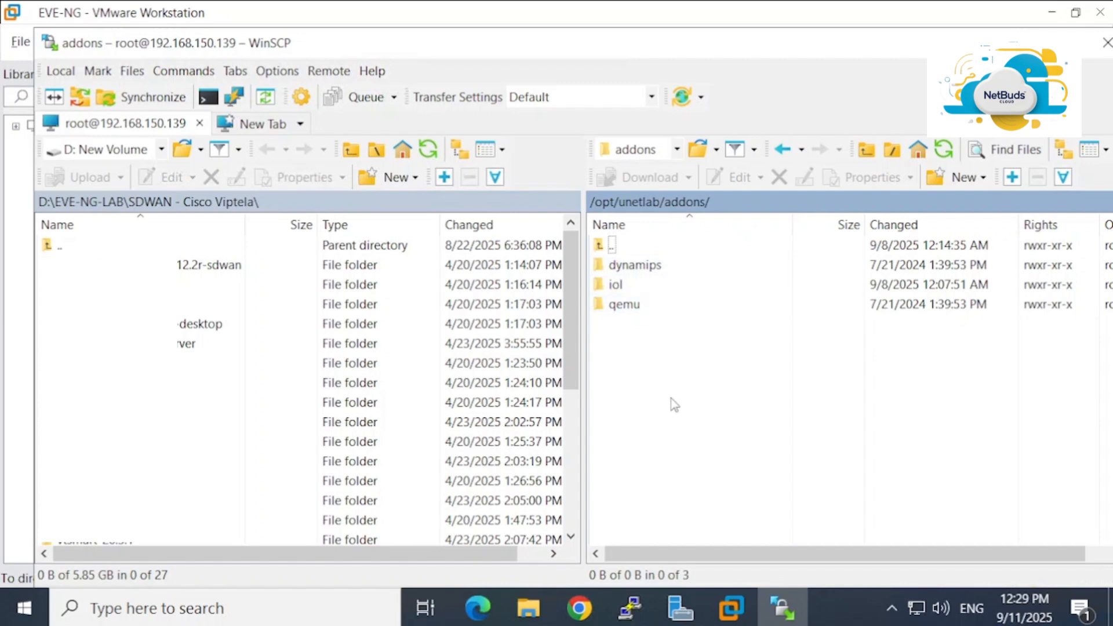
double_click(651, 310)
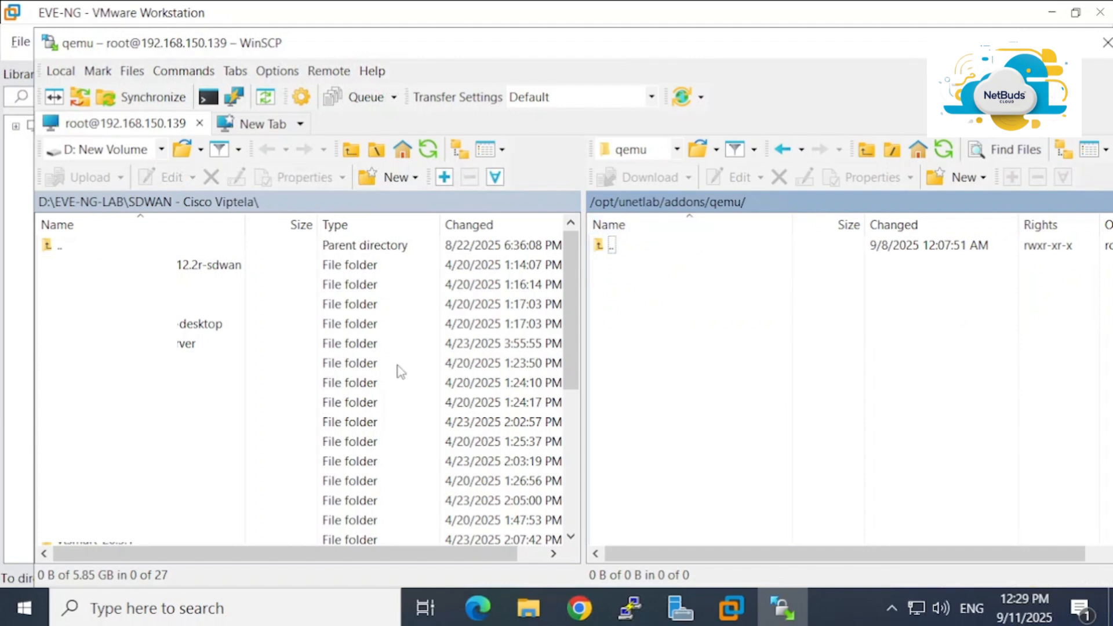
Scroll through the local SDWAN - Cisco Viptela file list beside the empty remote qemu folder
scroll(400, 371, down, 5)
scroll(399, 368, up, 5)
scroll(303, 373, down, 5)
scroll(325, 459, up, 5)
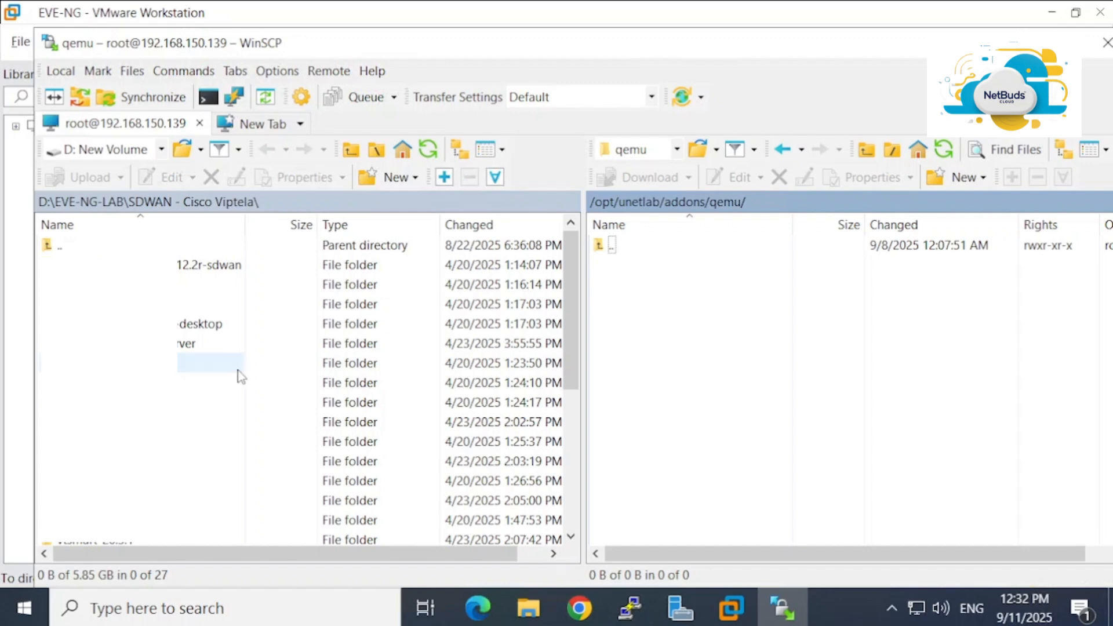
scroll(240, 377, down, 5)
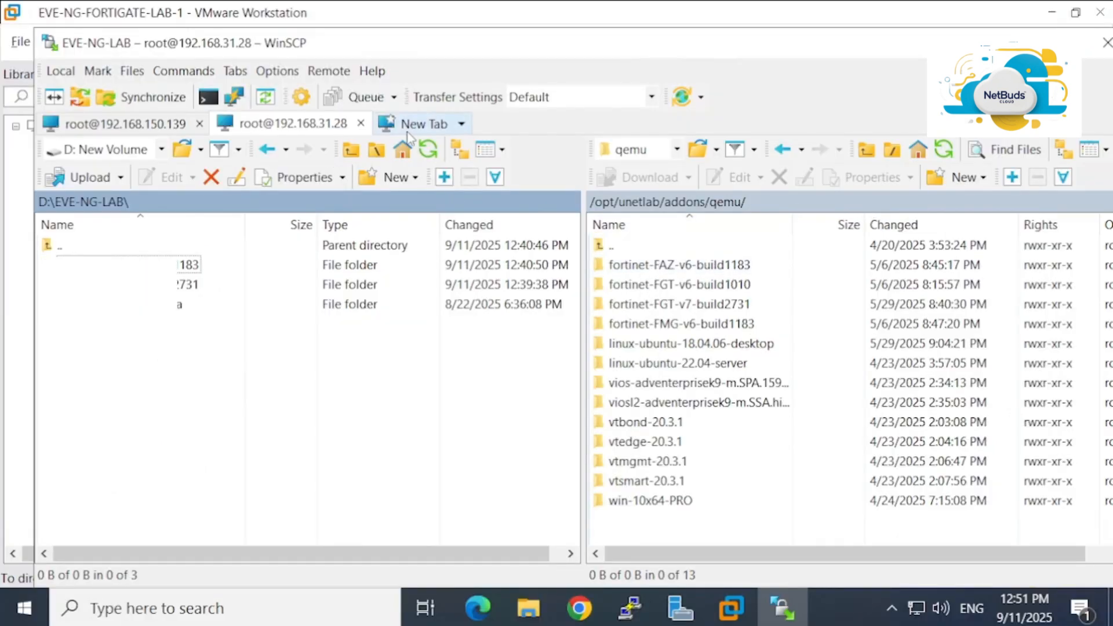
Close the 192.168.31.28 session tab and go up to local D:\EVE-NG-LAB\
click(155, 125)
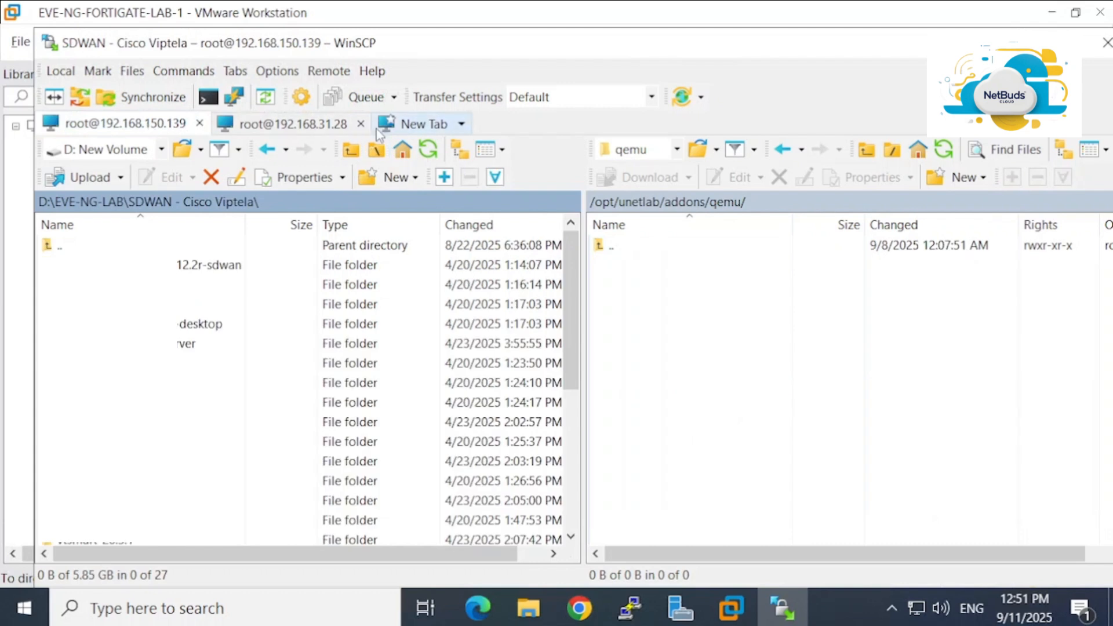
click(361, 124)
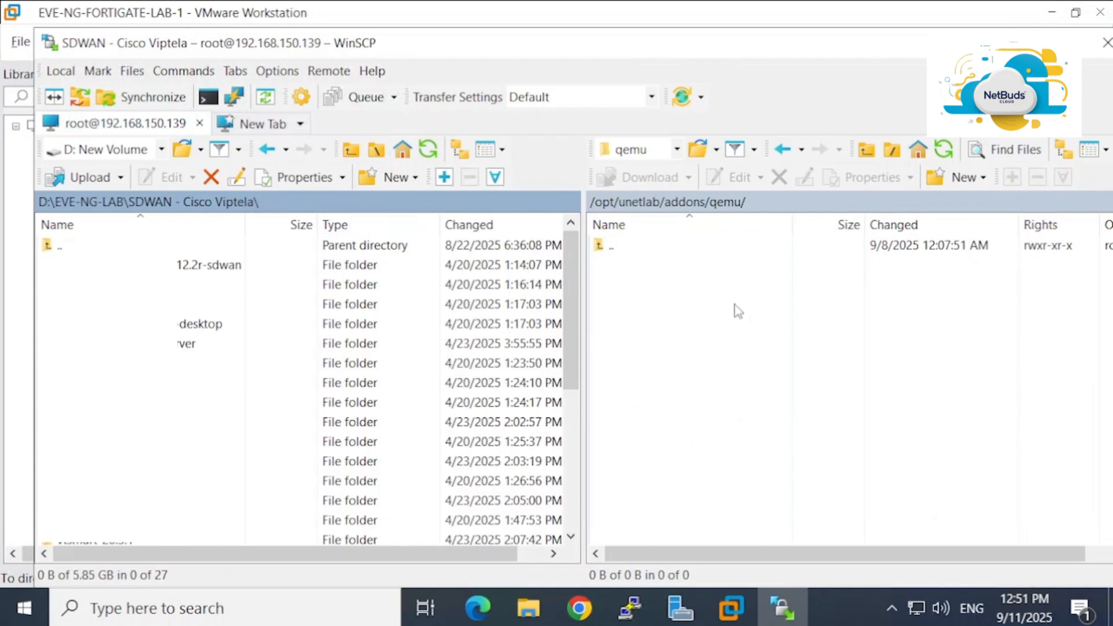
click(693, 309)
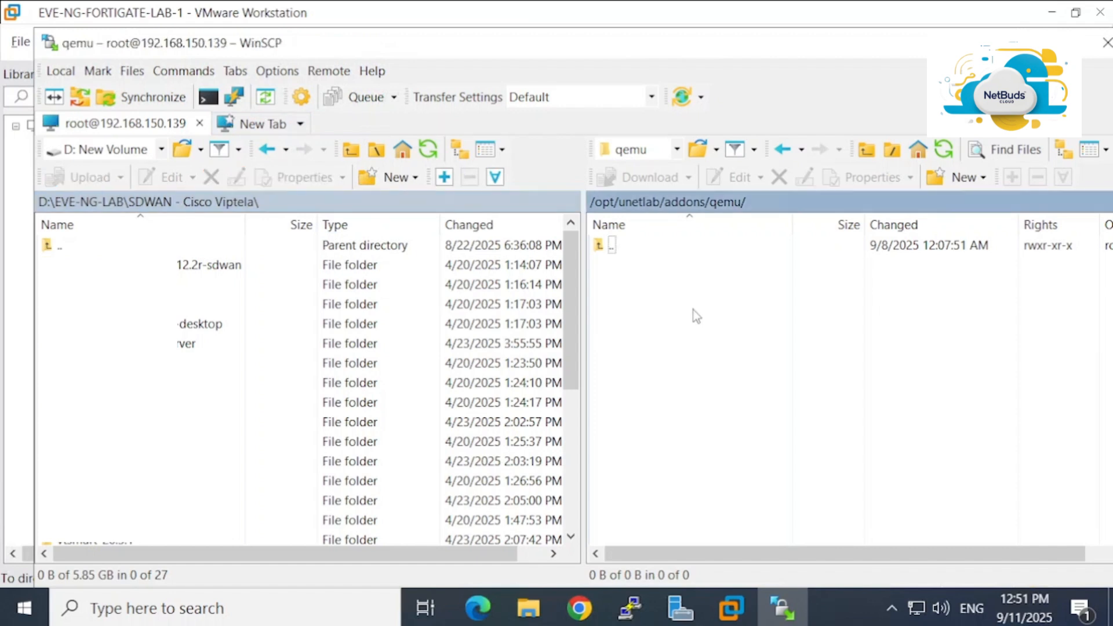
click(102, 203)
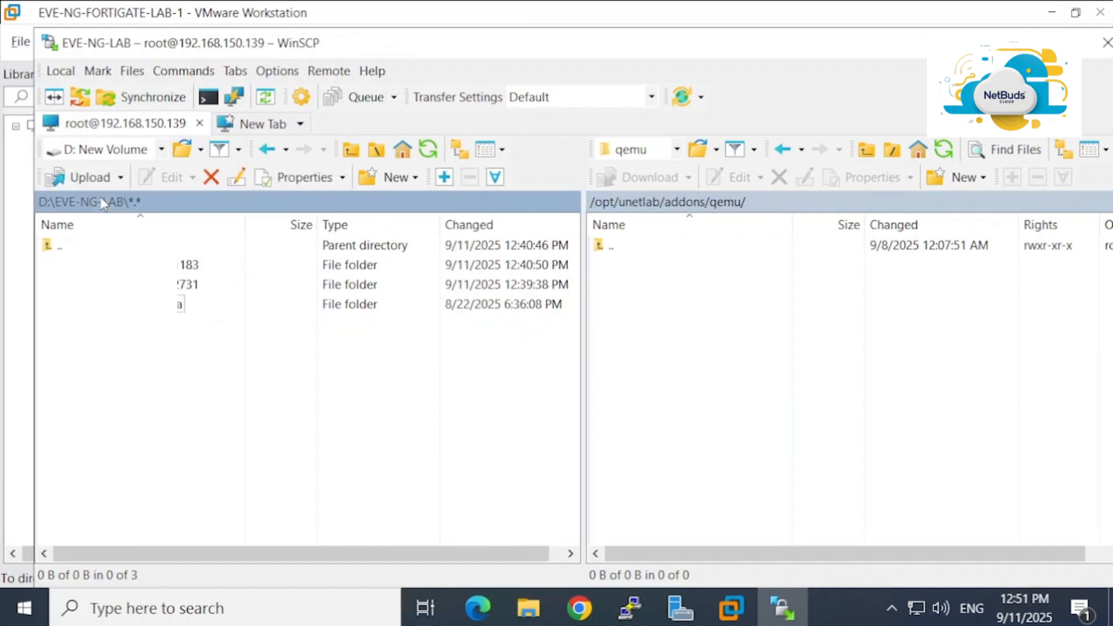
Start creating a new folder from the remote qemu pane's context menu
right_click(700, 322)
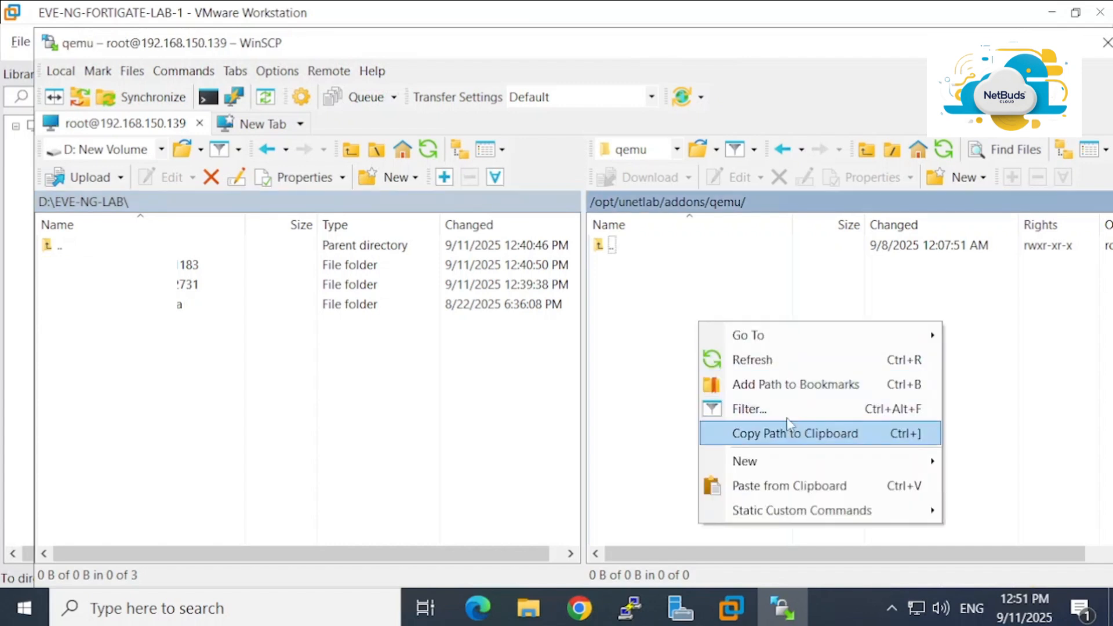
click(684, 349)
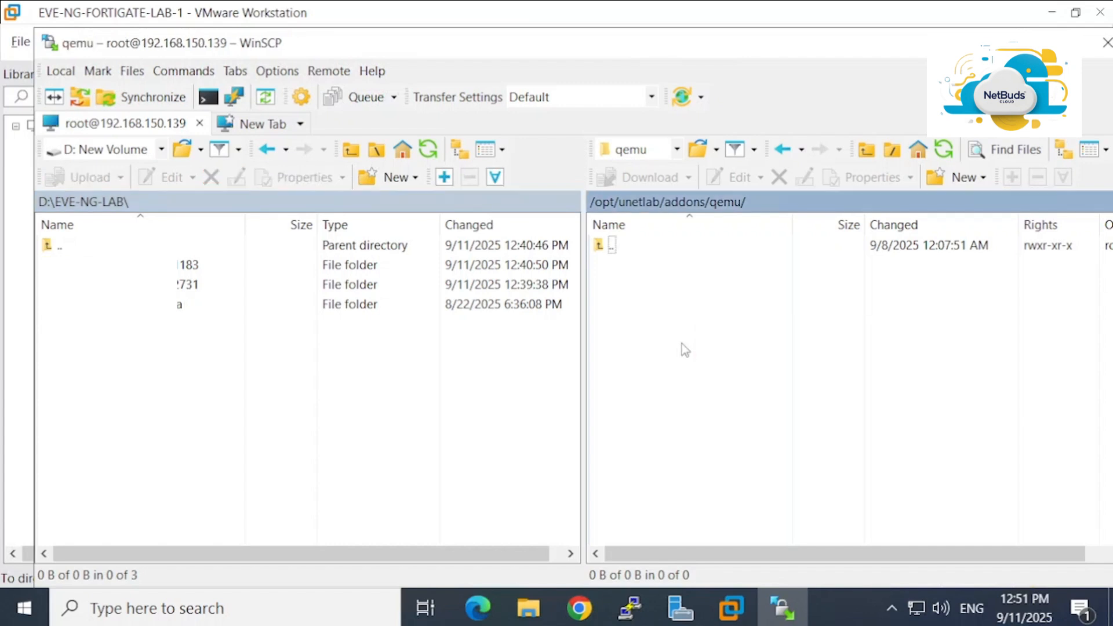
right_click(686, 307)
mouse_move(780, 437)
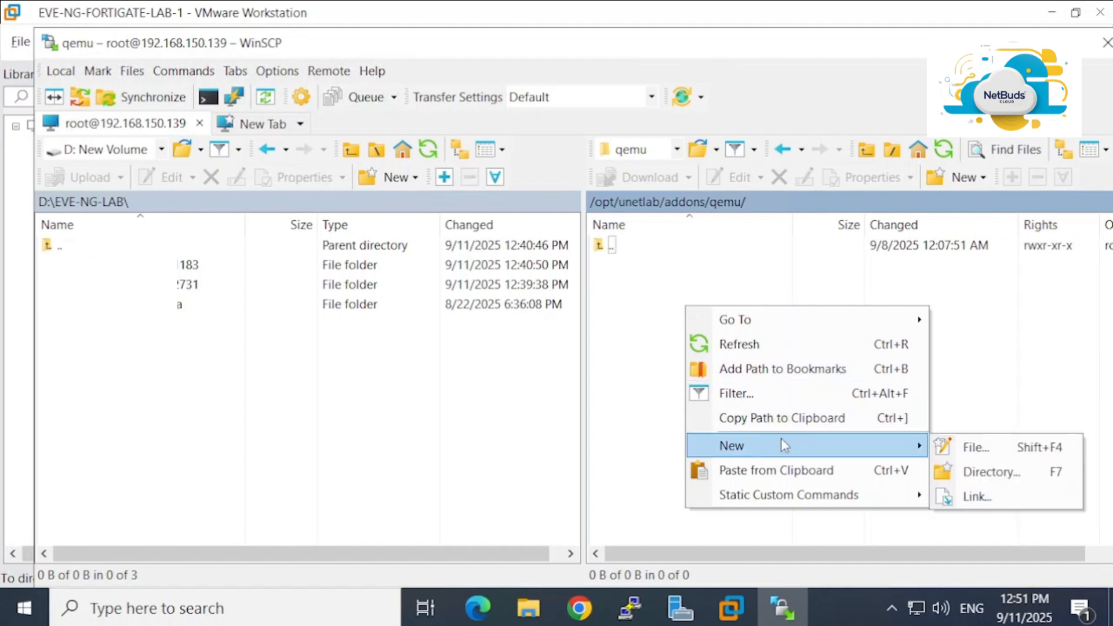
click(965, 474)
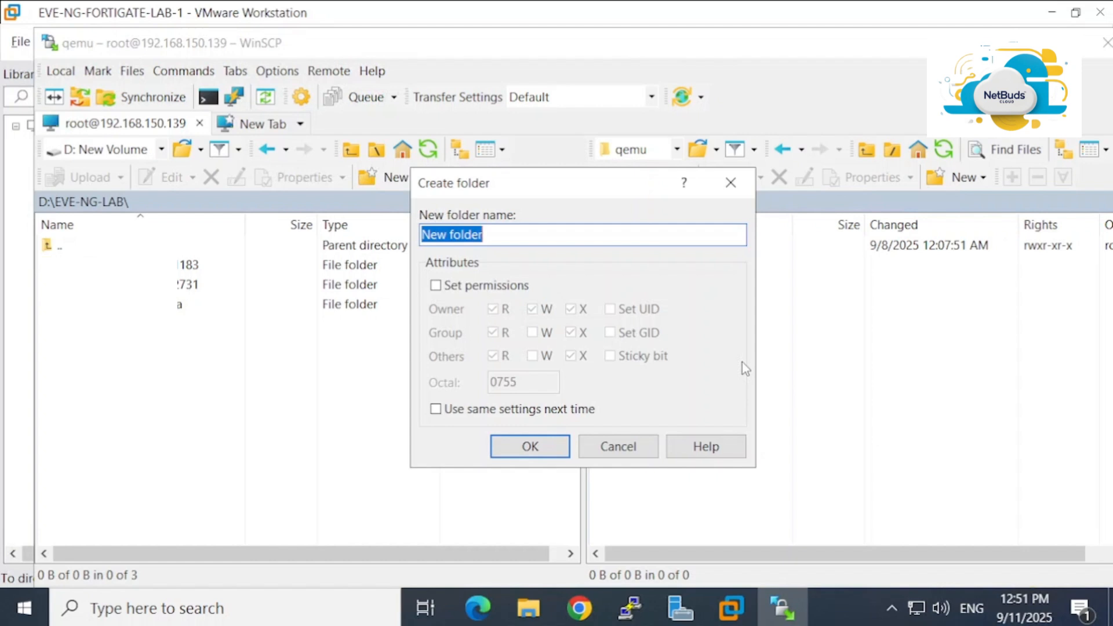
Create remote folder 'fortigate' with 0777 permissions, saved as default for new folders
text(sfsfsf)
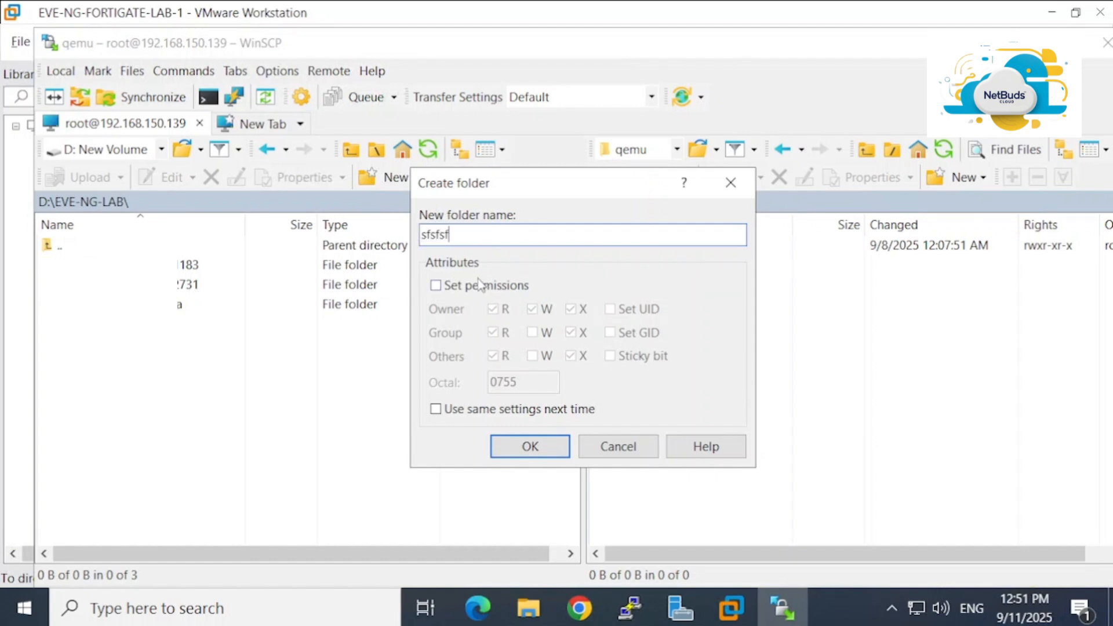
key(BackSpace)
key(BackSpace)
key(BackSpace)
key(BackSpace)
key(BackSpace)
key(BackSpace)
text(fortigate)
click(483, 290)
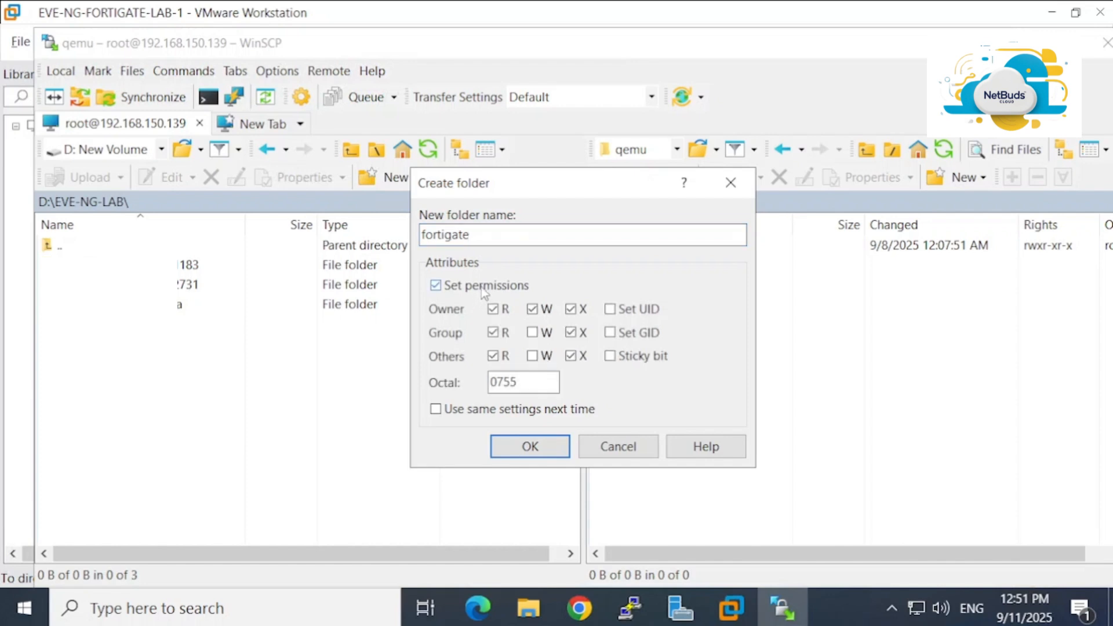
click(534, 334)
click(533, 356)
click(526, 411)
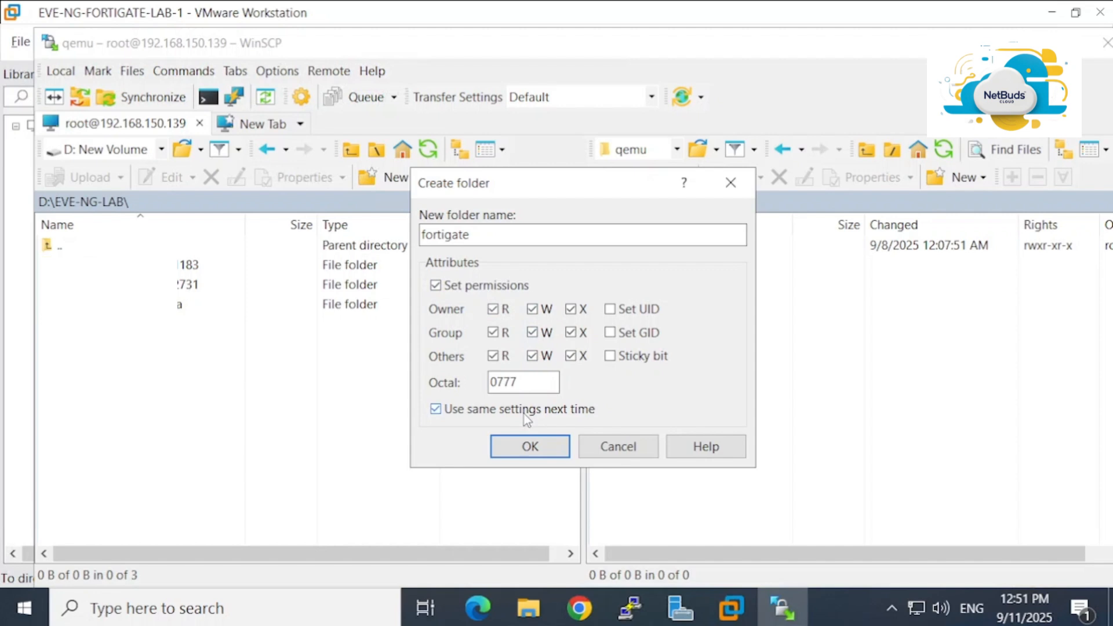
click(535, 448)
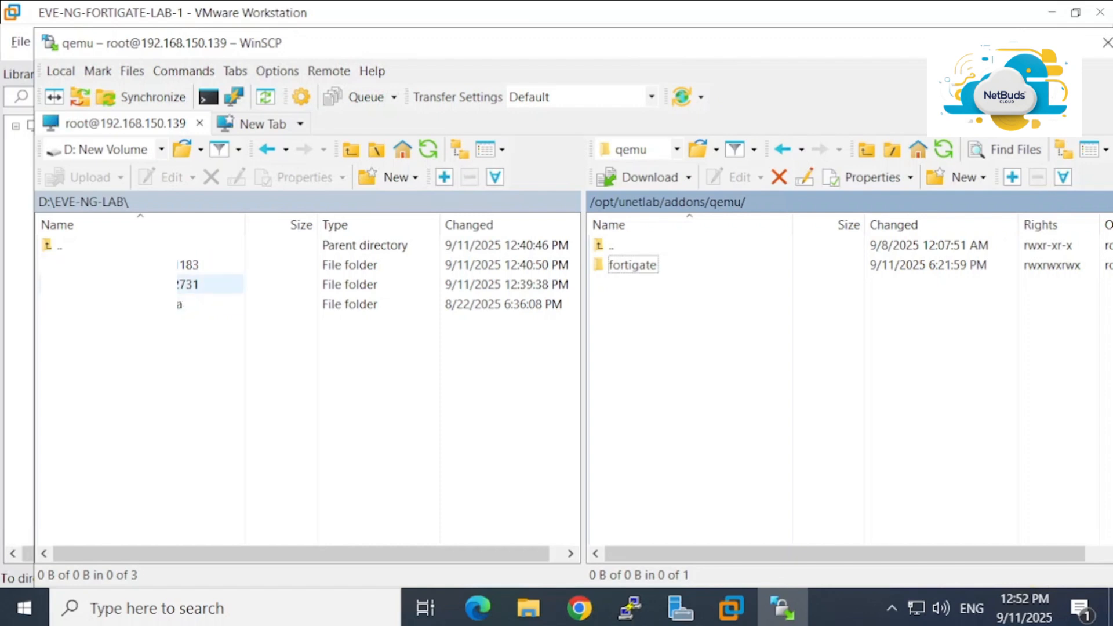
click(187, 285)
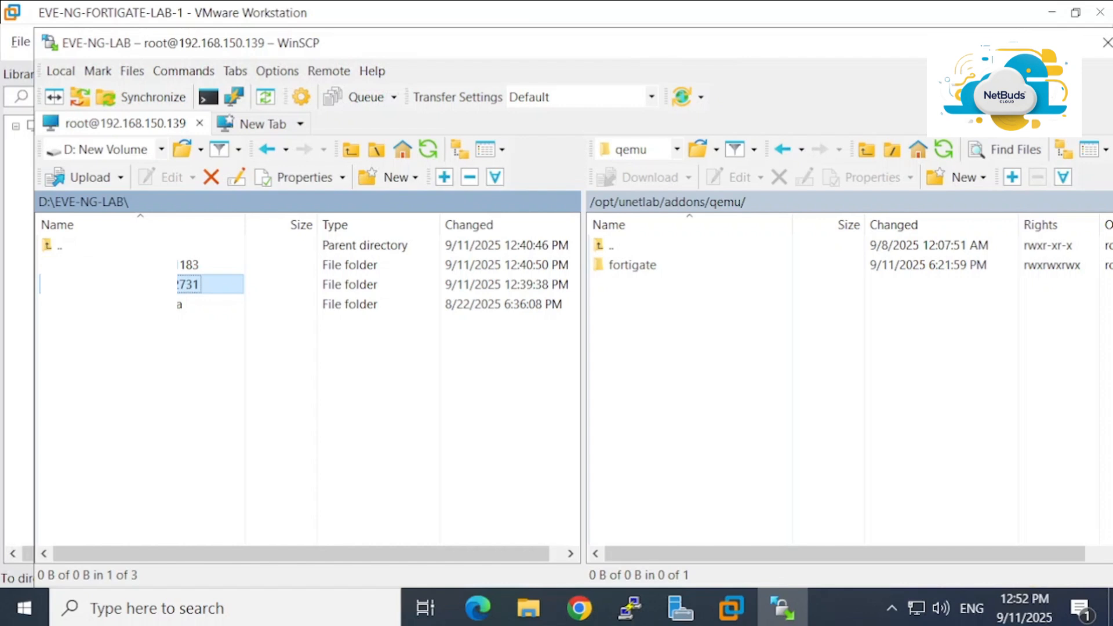
drag(186, 284, 140, 292)
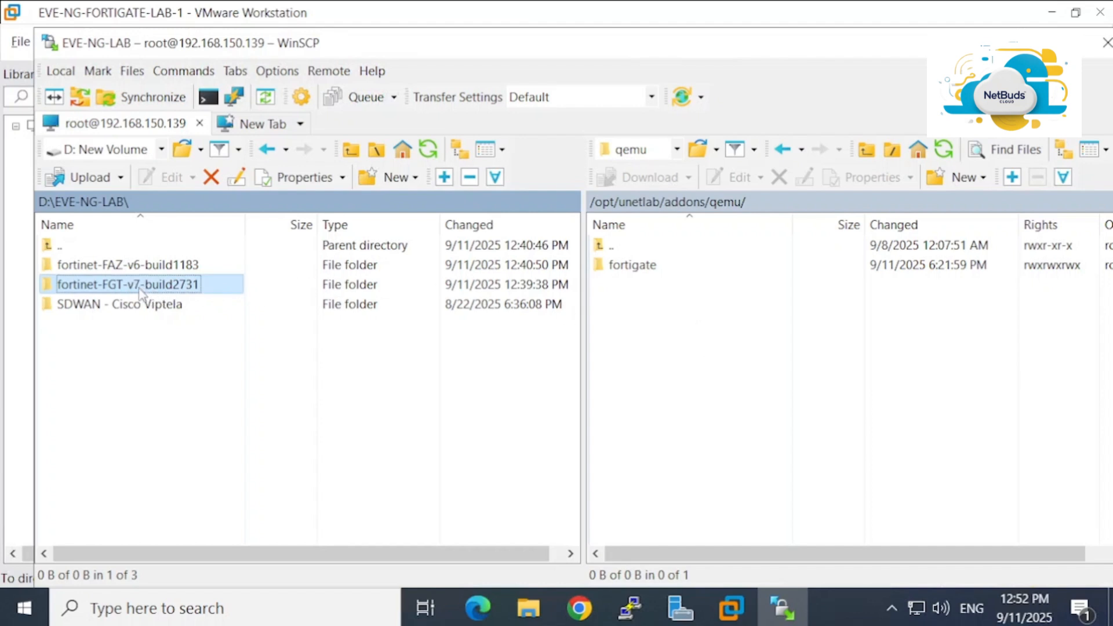
click(139, 289)
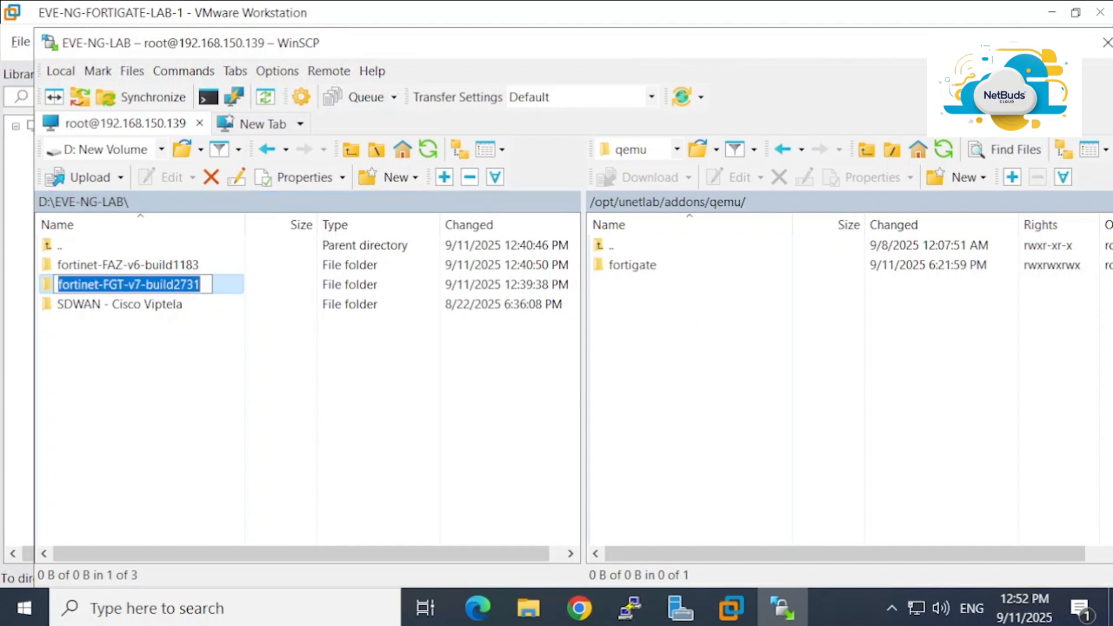
double_click(227, 287)
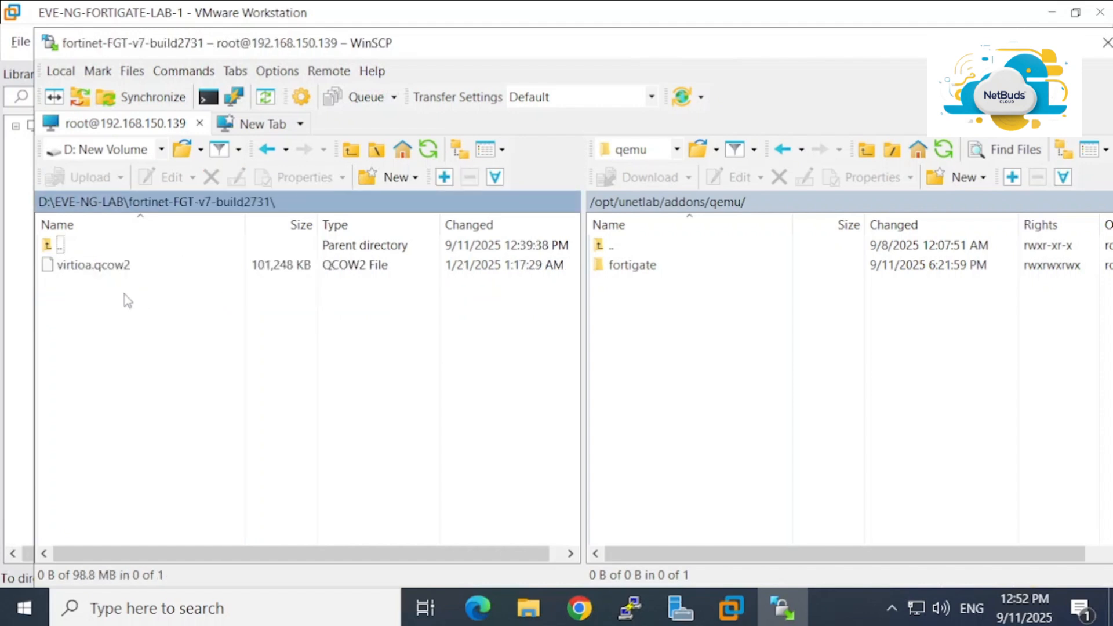
key(BackSpace)
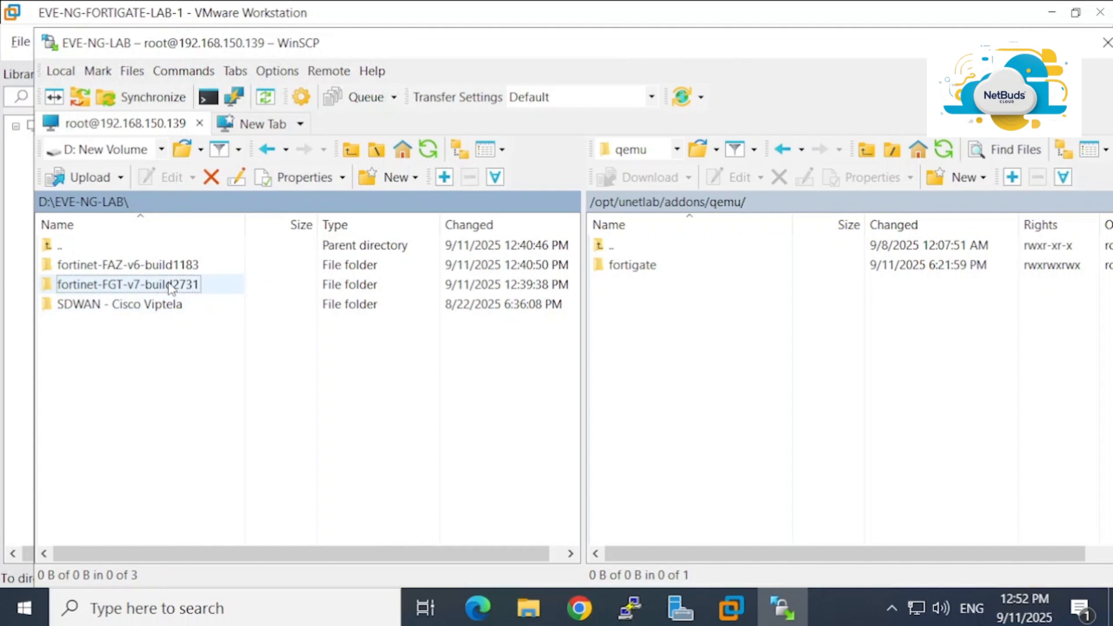
key(alt+Tab)
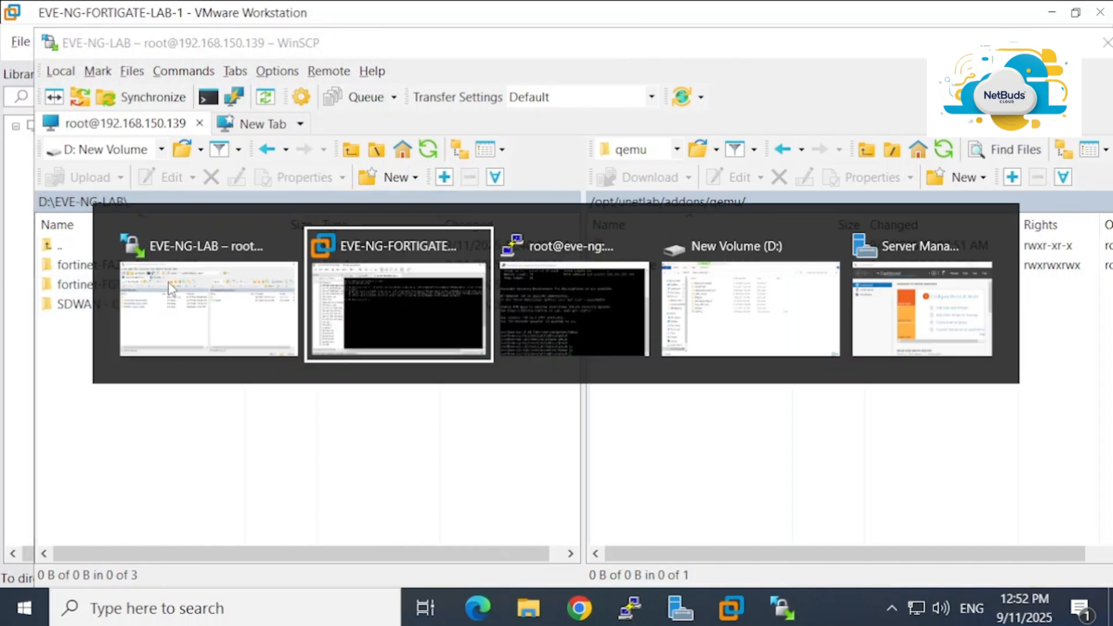
key(alt+shift+Tab)
key(alt+shift+Tab)
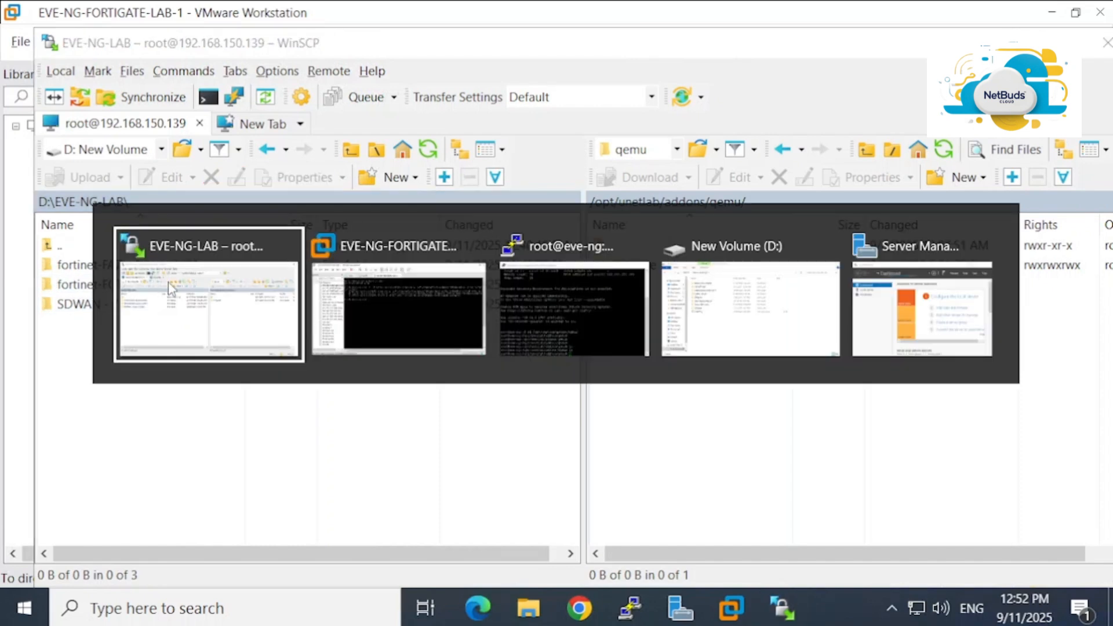
key(alt+Tab)
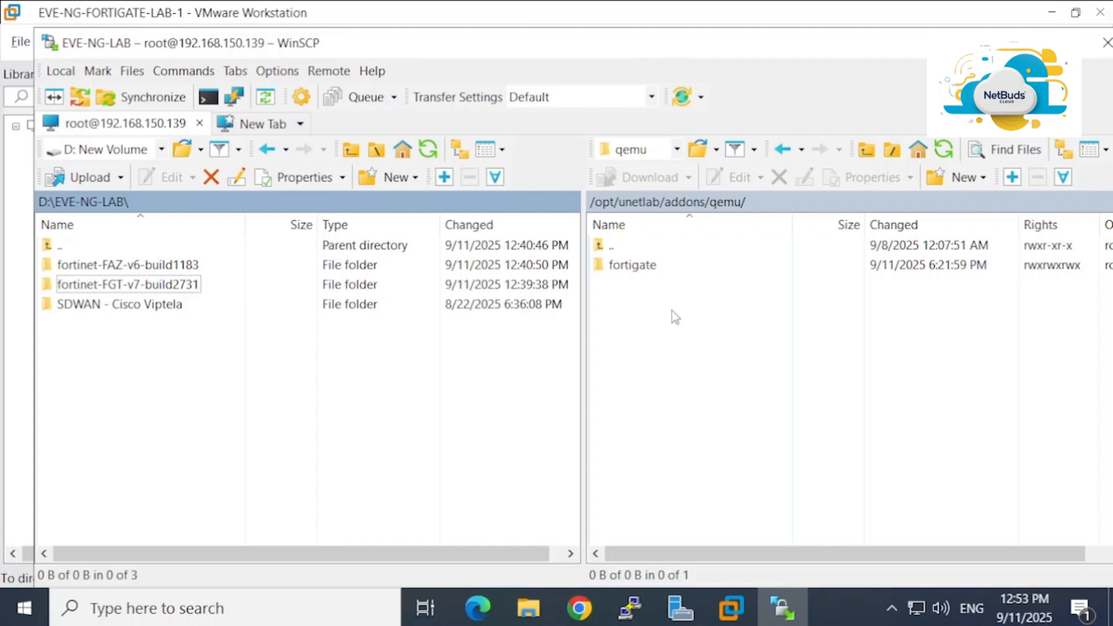
Open local fortinet-FGT-v7-build2731 to check its virtioa.qcow2 image, then go back up
double_click(124, 284)
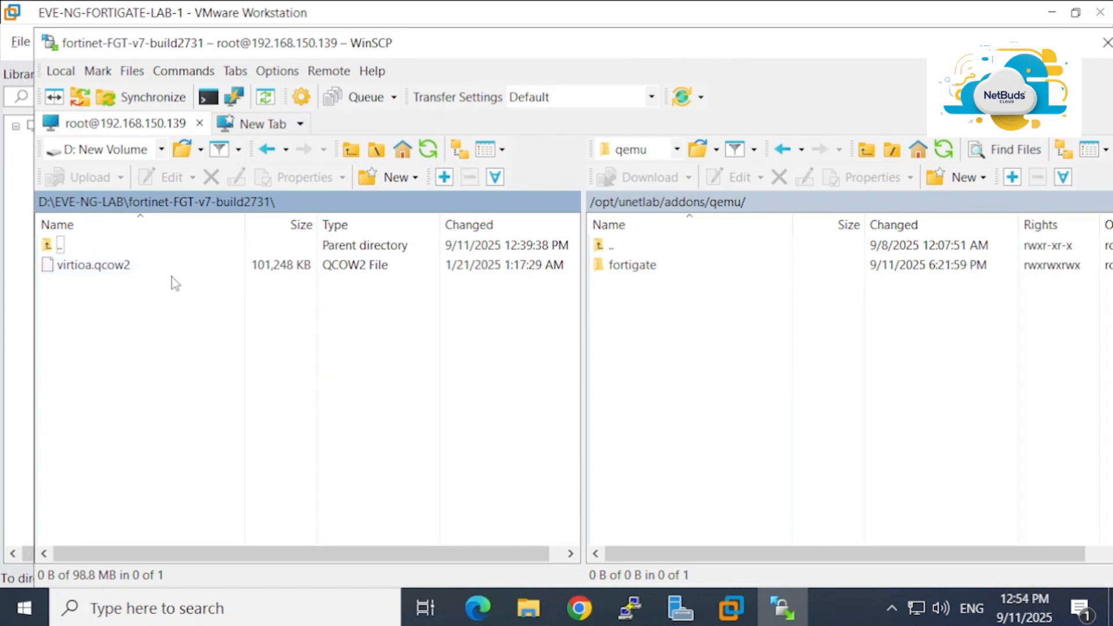
click(268, 150)
Upload fortinet-FGT-v7-build2731 into remote qemu, then bring up actions for the old fortigate folder
click(129, 285)
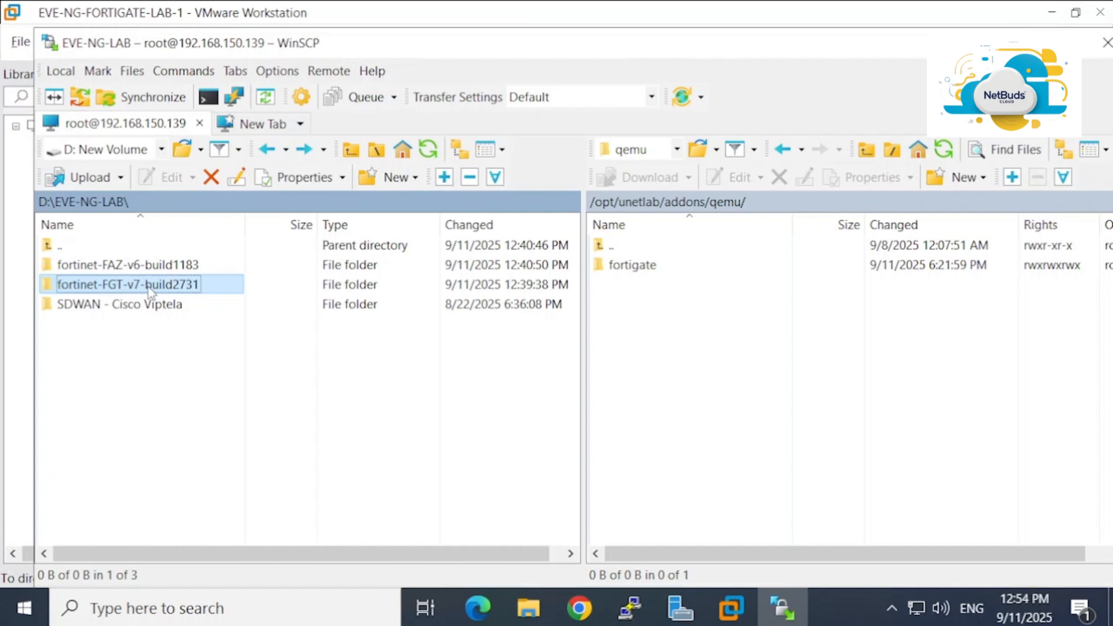
drag(147, 287, 722, 339)
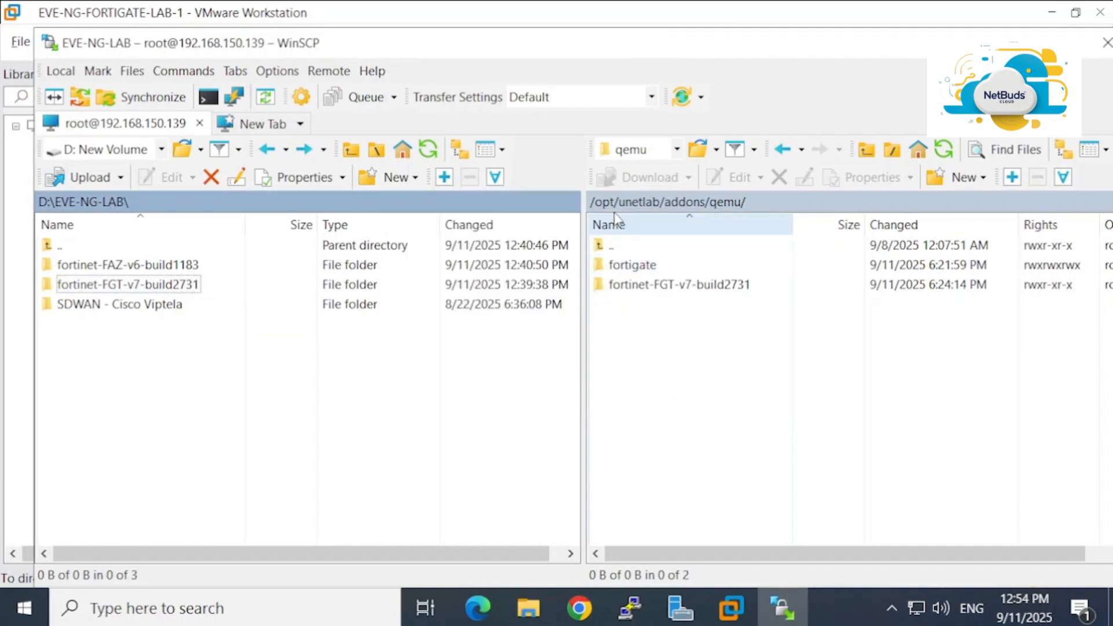
click(641, 267)
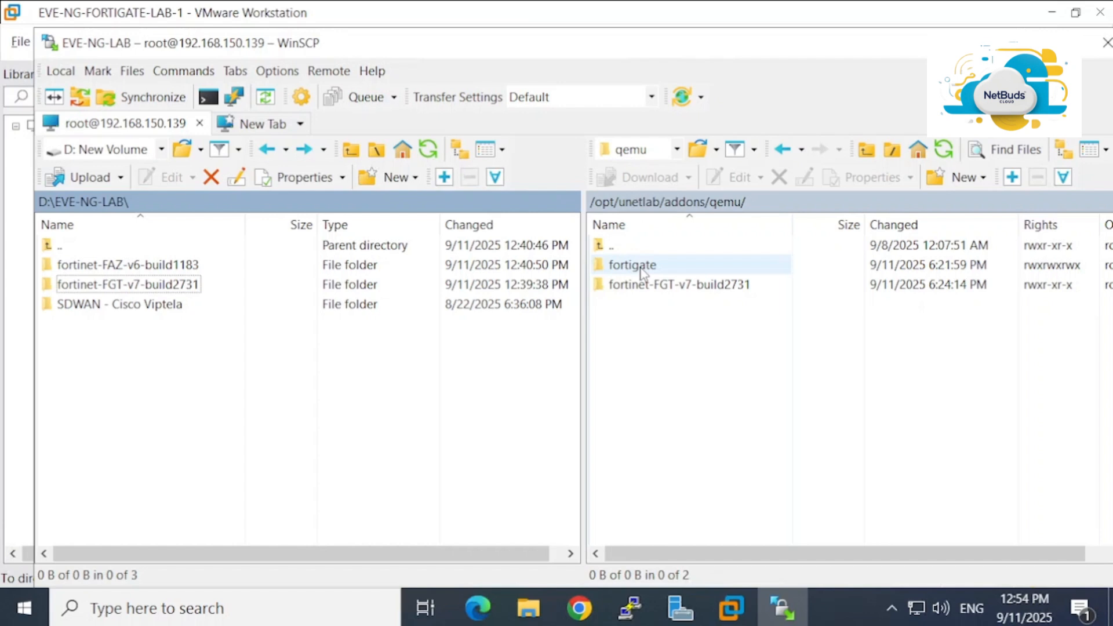
right_click(640, 268)
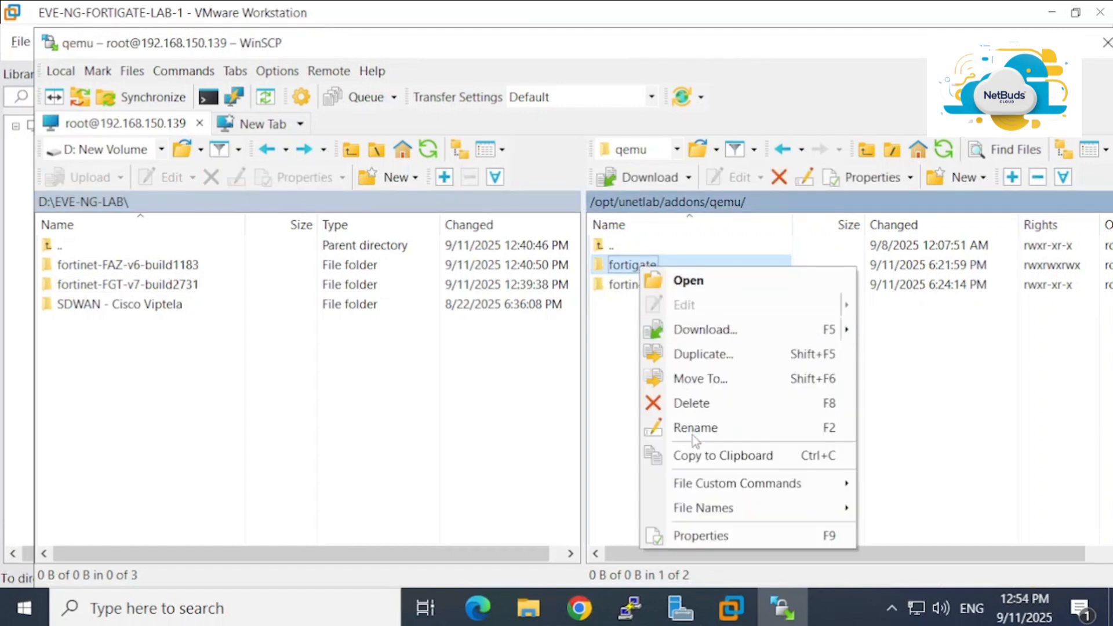
Delete the old fortigate folder, leaving only fortinet-FGT-v7-build2731 in the remote qemu folder
click(723, 405)
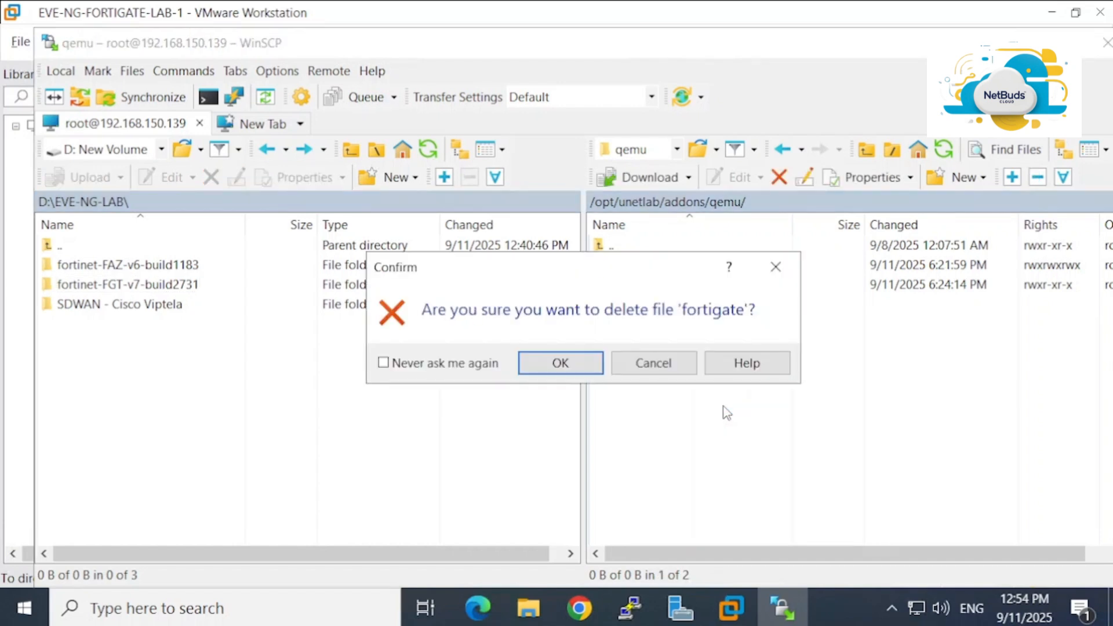
click(559, 364)
click(700, 269)
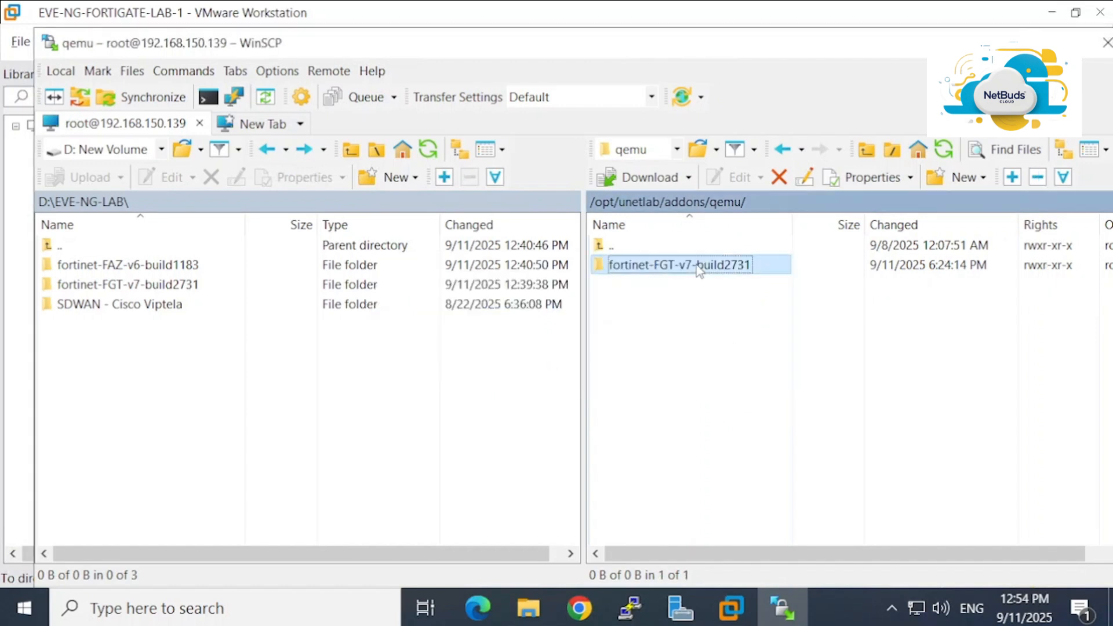
right_click(699, 270)
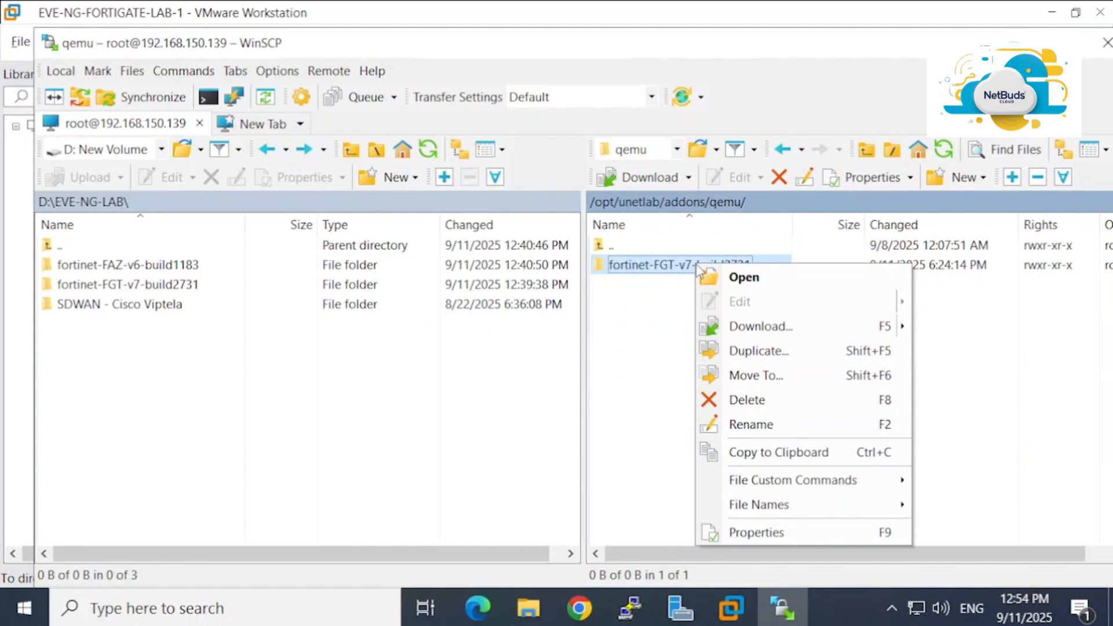
Give fortinet-FGT-v7-build2731 group and others write rights, making its permissions rwxrwxrwx (0777)
click(757, 532)
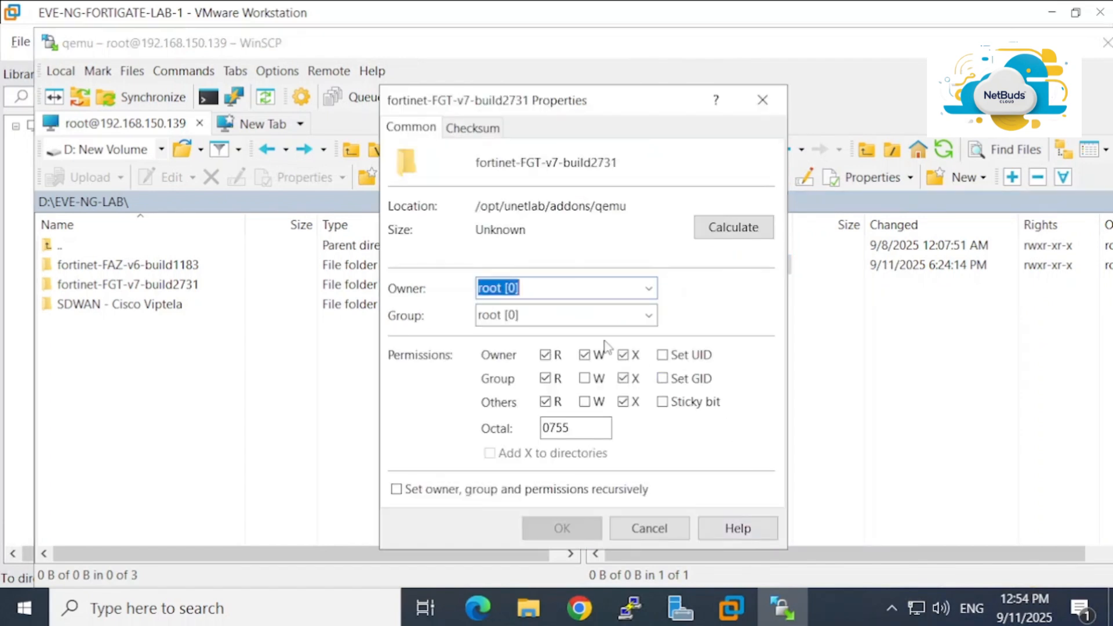
click(586, 380)
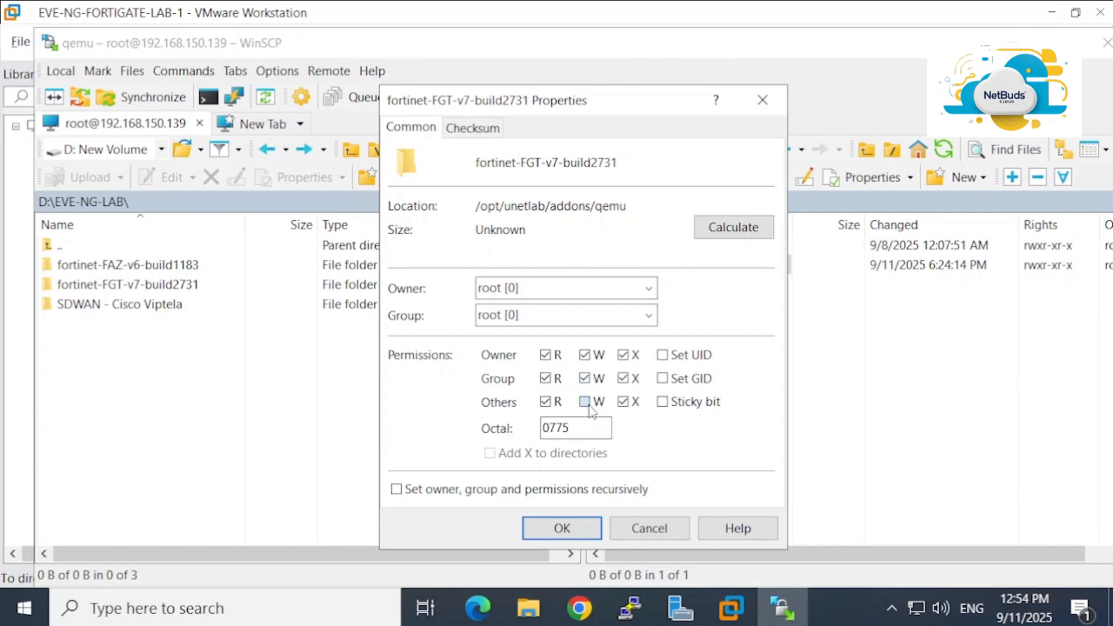
click(585, 402)
click(568, 529)
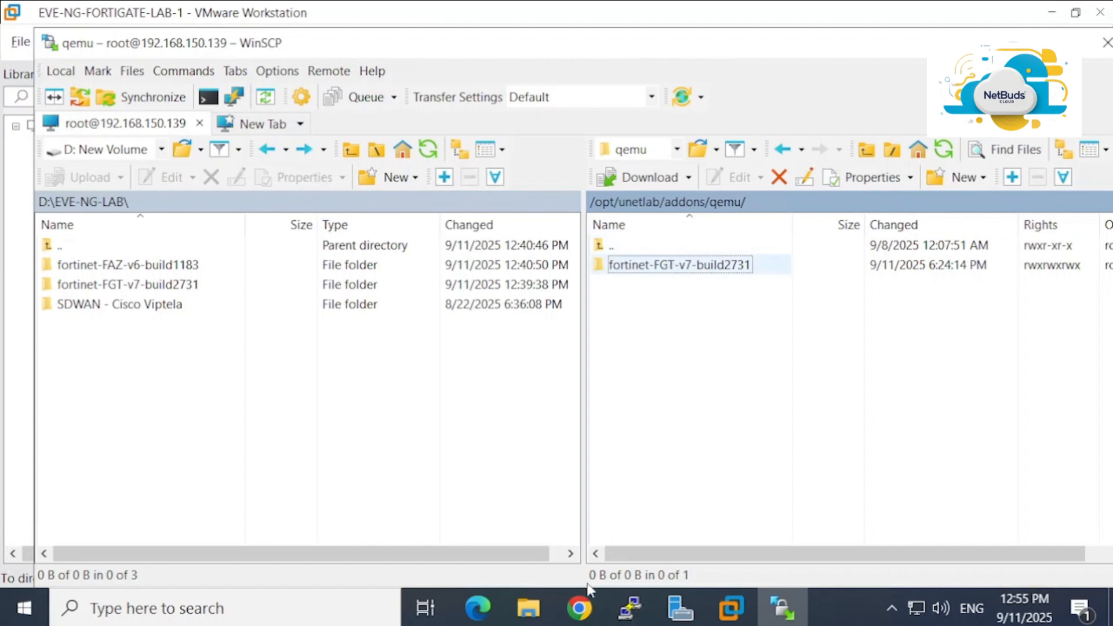
click(579, 609)
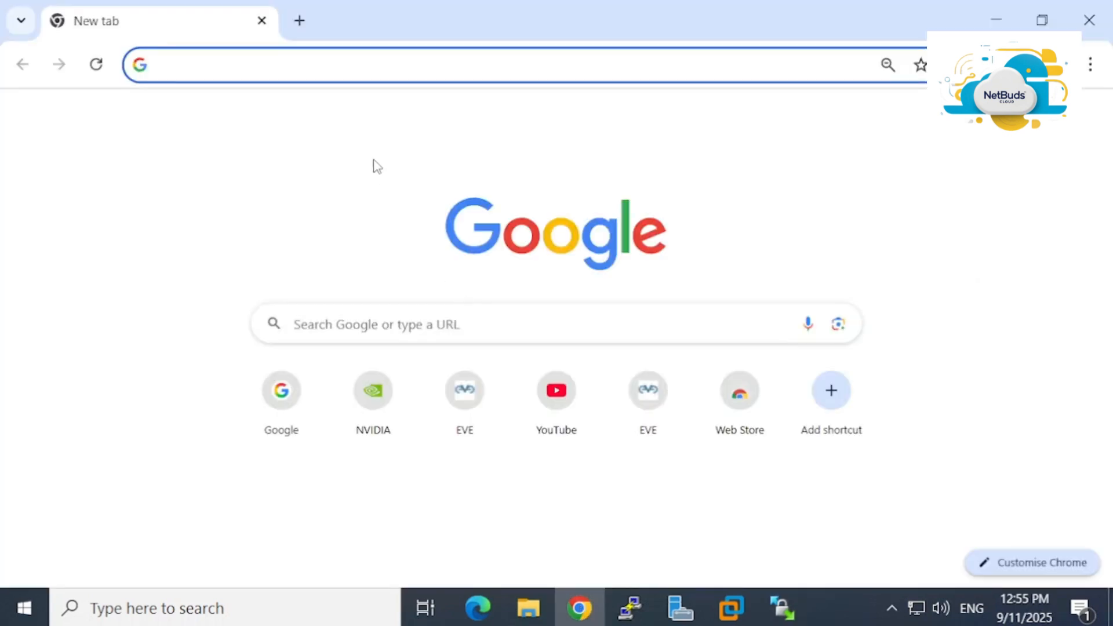
text(http)
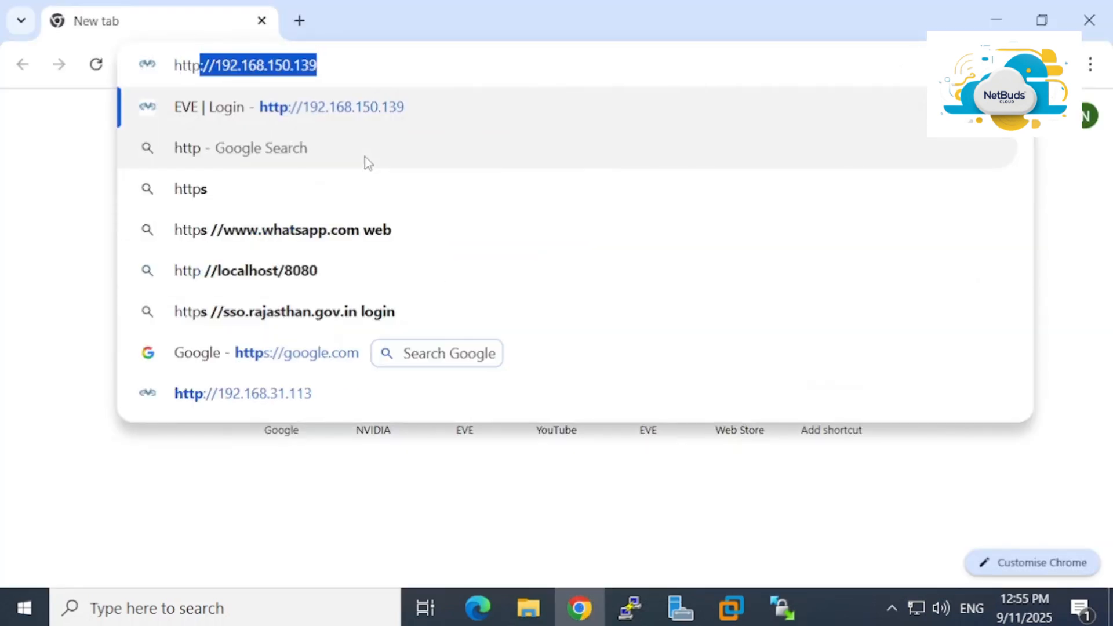
key(Right)
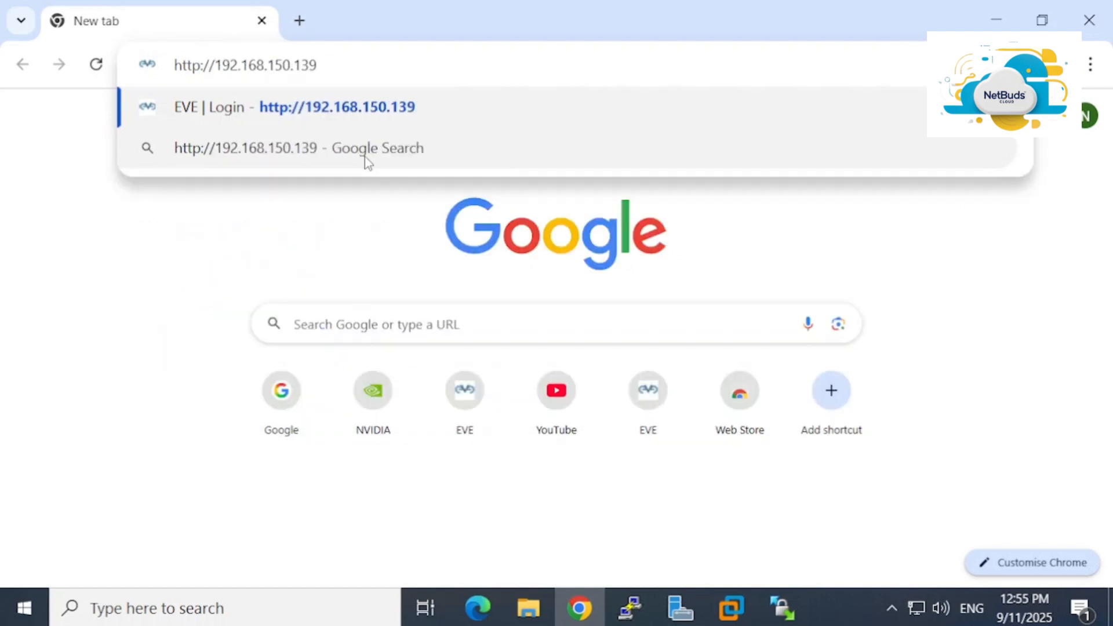
key(Return)
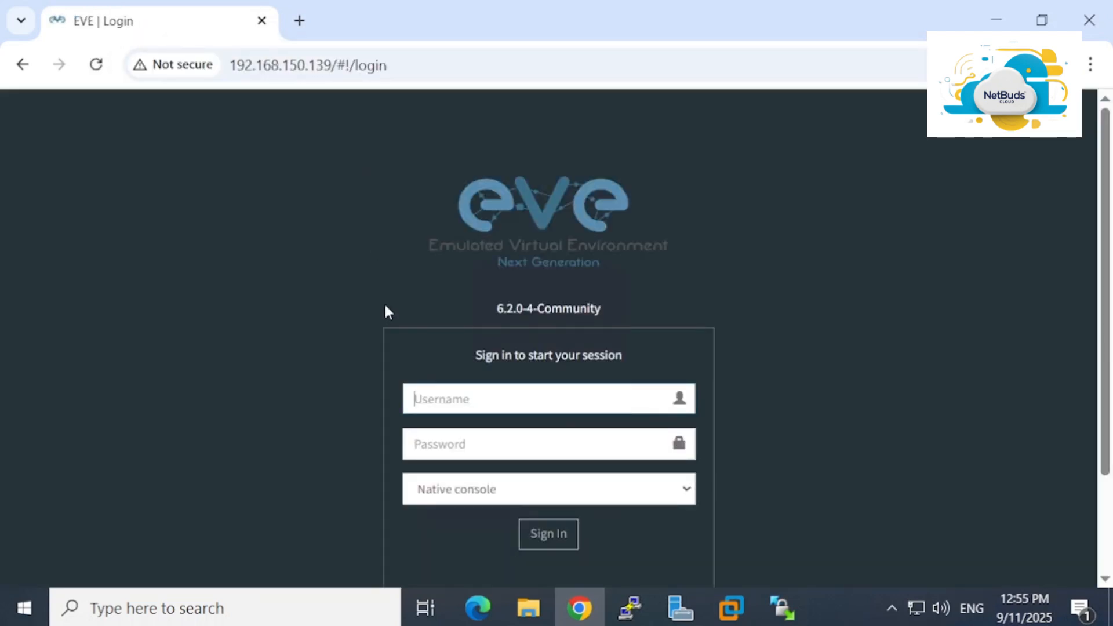
Sign in to EVE-NG with the Html5 console and open the VPC1–VPC2 lab canvas
click(510, 497)
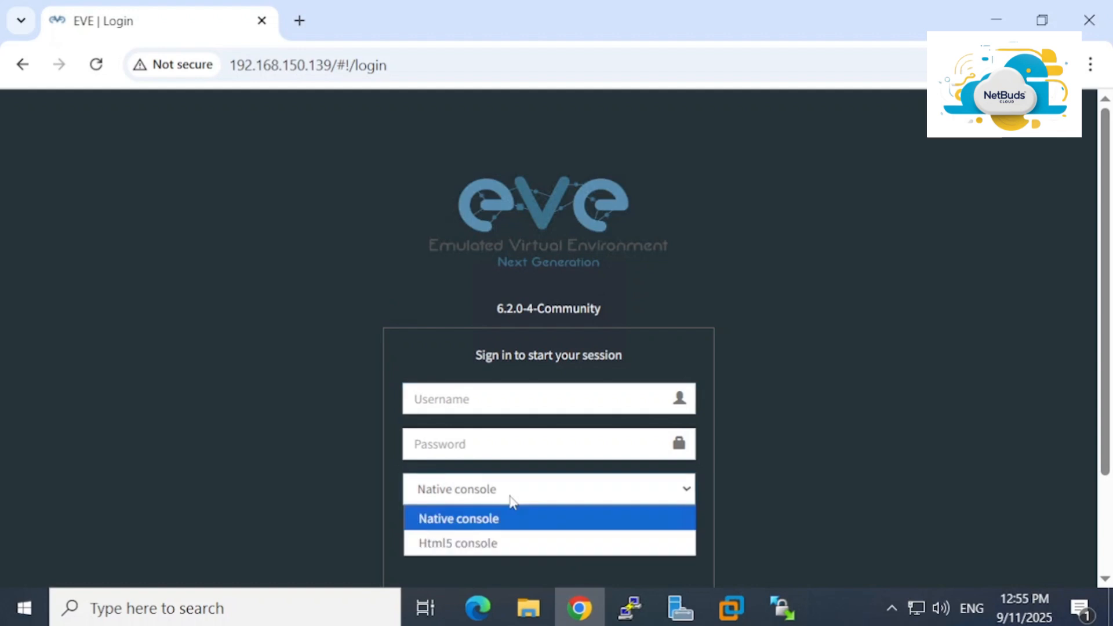
click(477, 545)
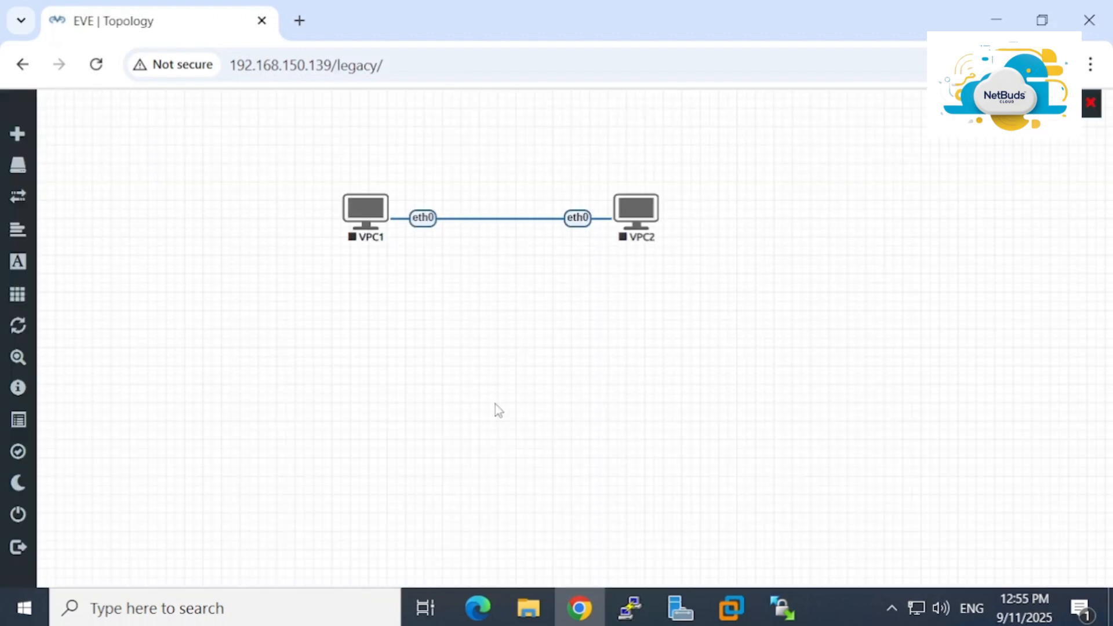
right_click(475, 328)
Add a Fortinet FortiGate node named Fortinet using fortinet-FGT-v7-build2731 and save it
click(533, 364)
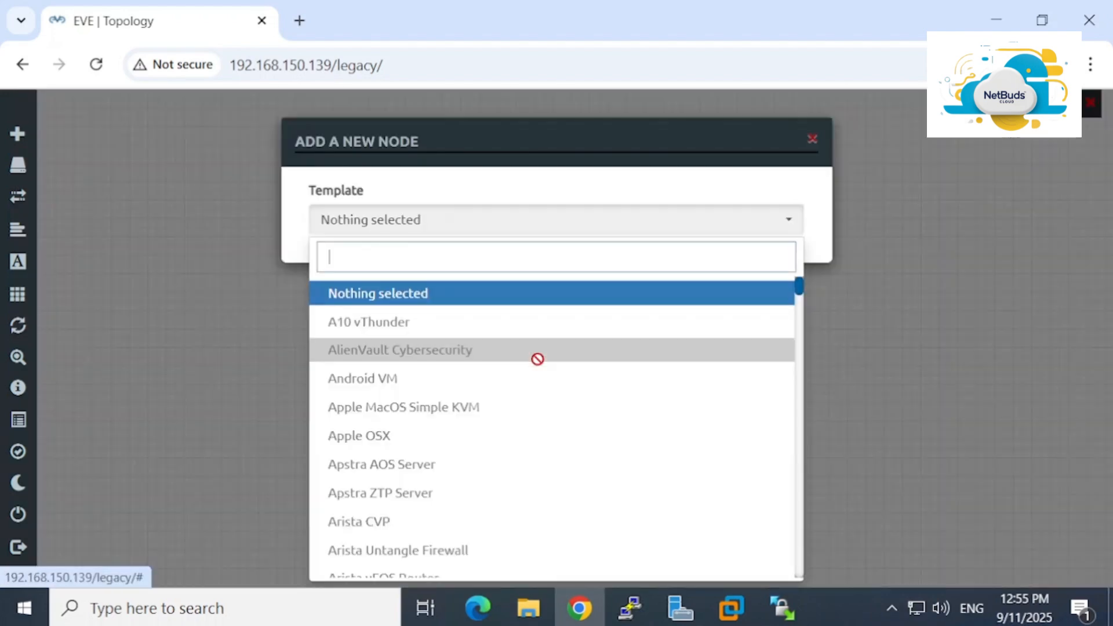
text(for)
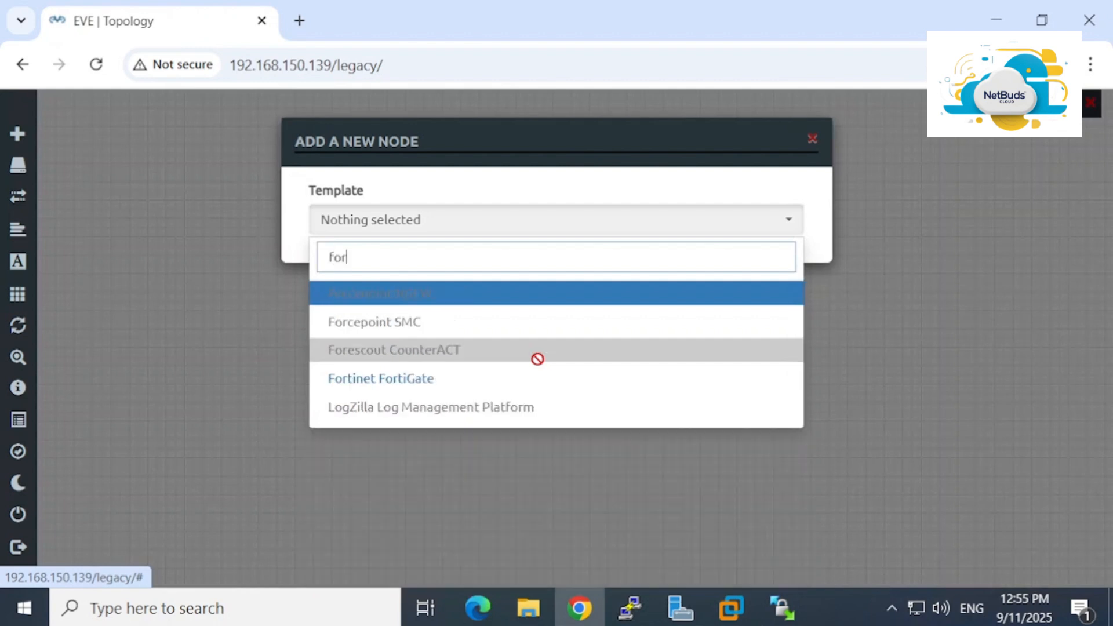
click(389, 382)
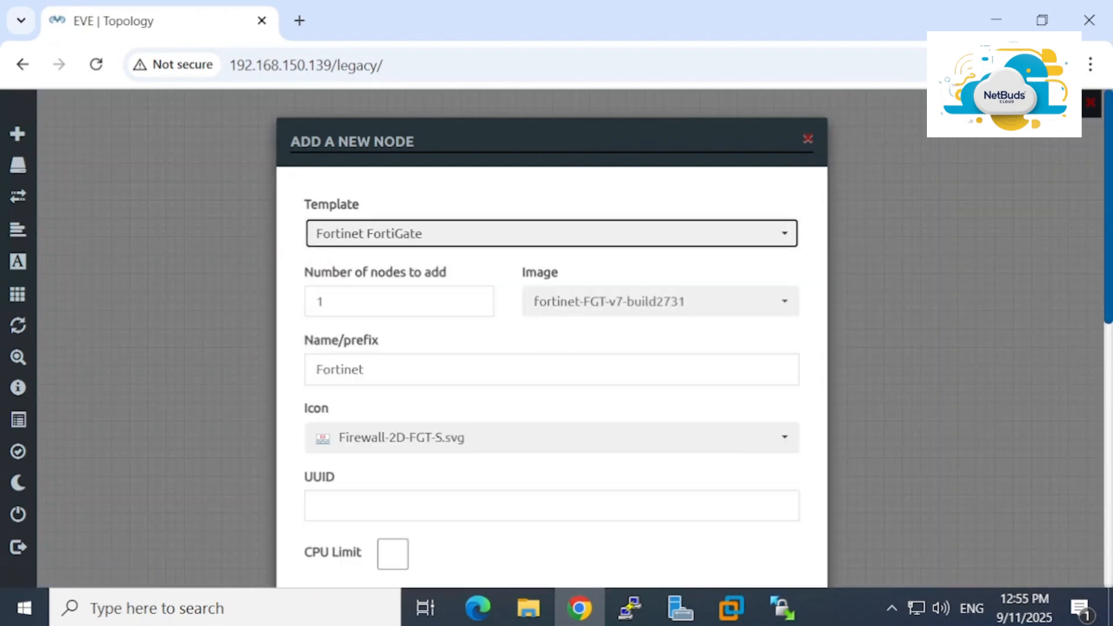
scroll(550, 336, down, 10)
scroll(491, 309, up, 10)
scroll(491, 308, down, 2)
scroll(489, 308, up, 2)
key(alt+Tab)
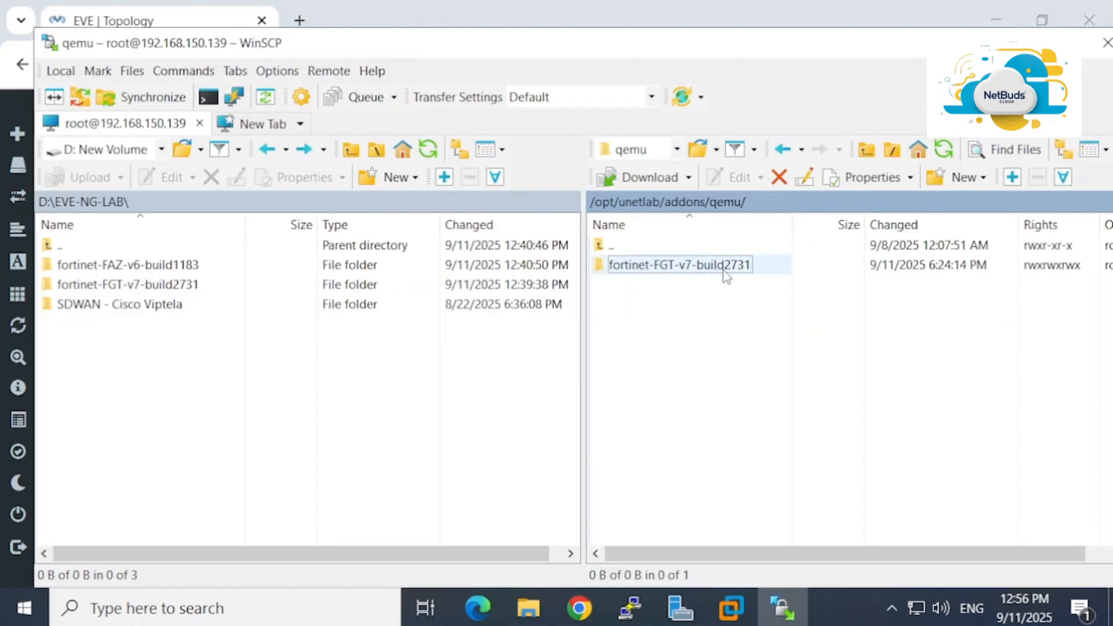
key(alt+Tab)
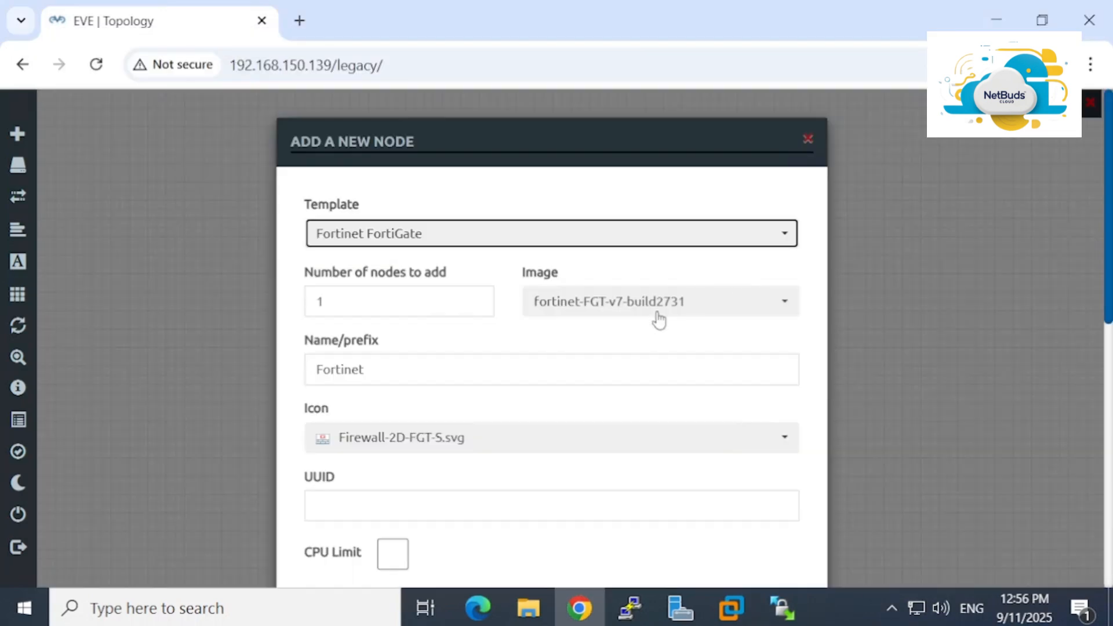
scroll(615, 400, down, 10)
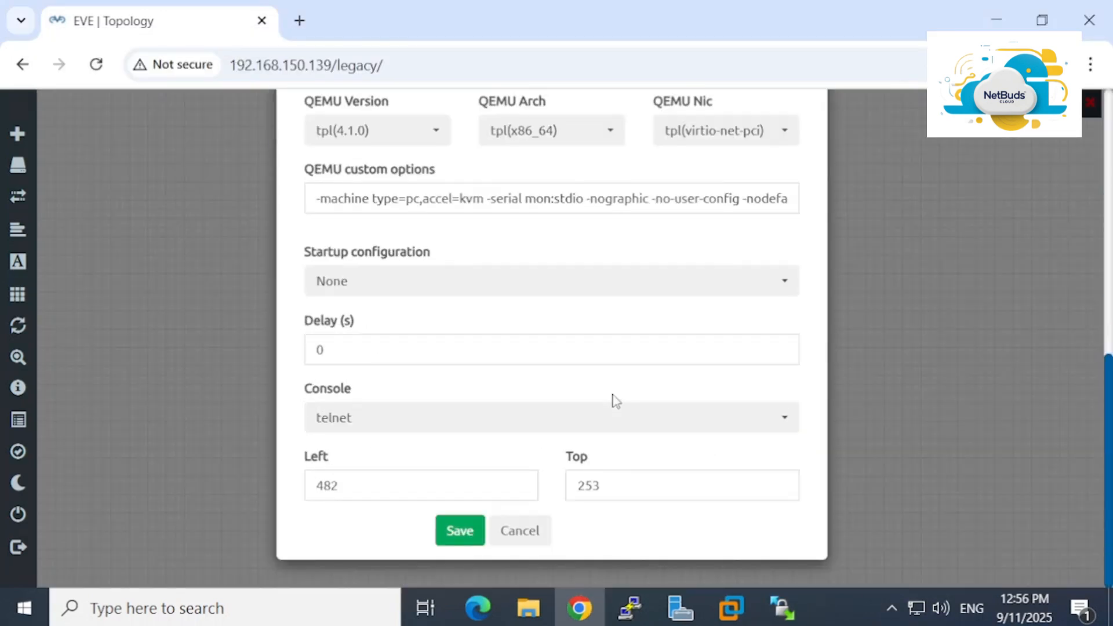
click(472, 531)
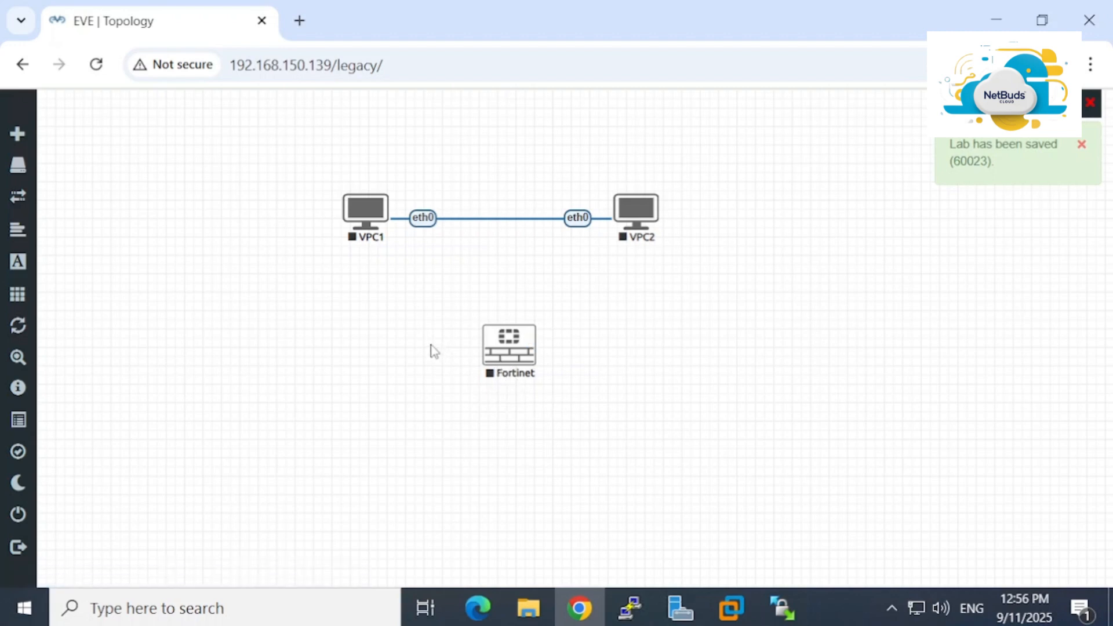
Start the Fortinet node from its node menu, starting it a second time
right_click(502, 343)
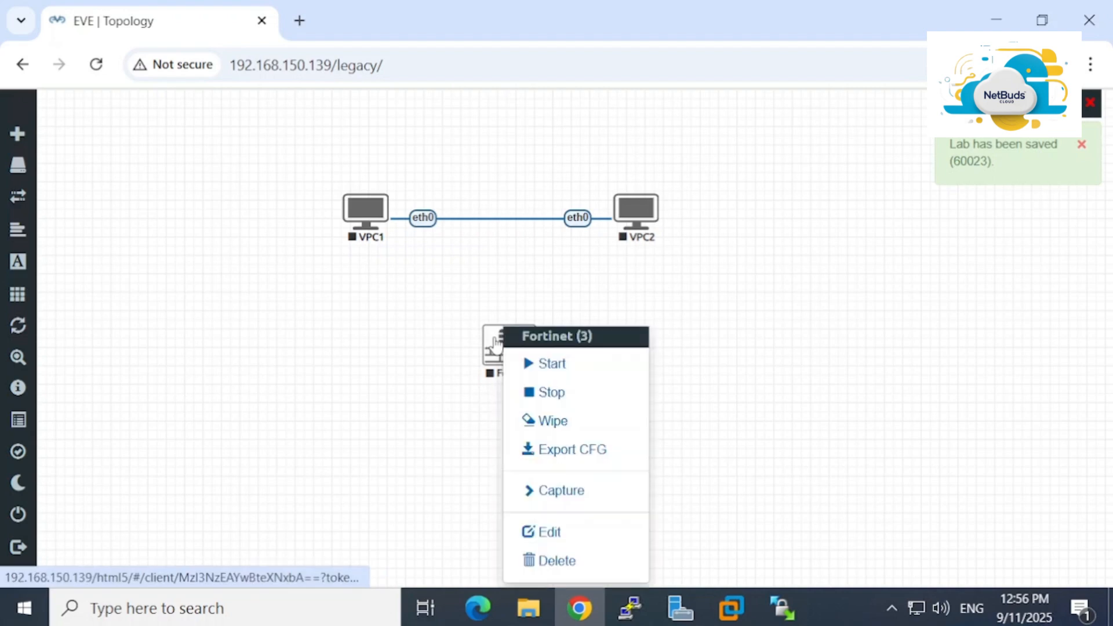
click(571, 373)
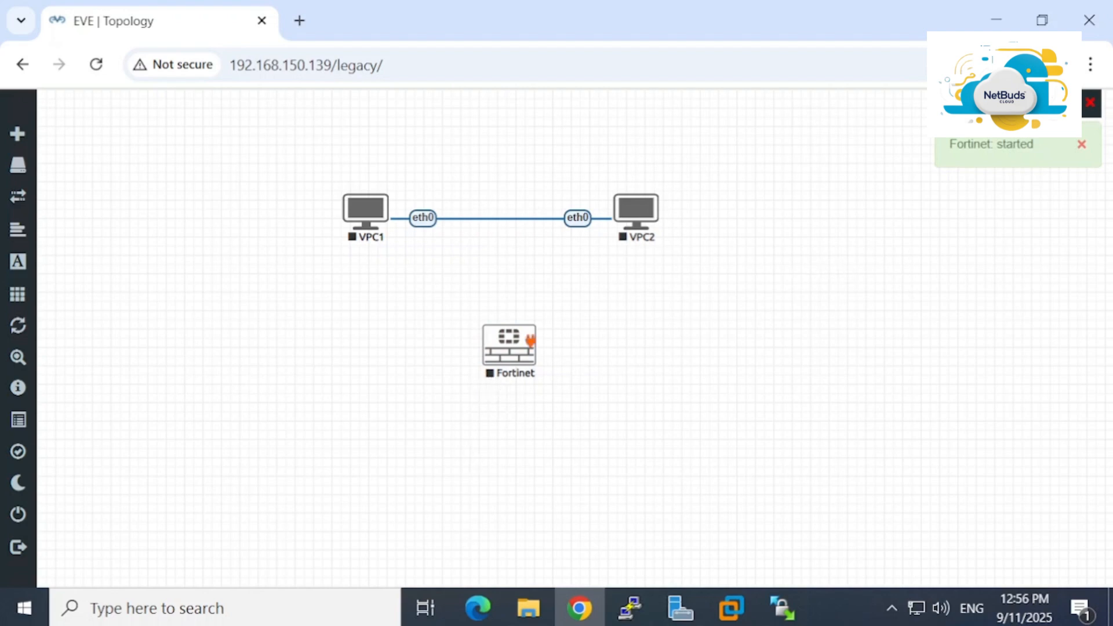
right_click(521, 346)
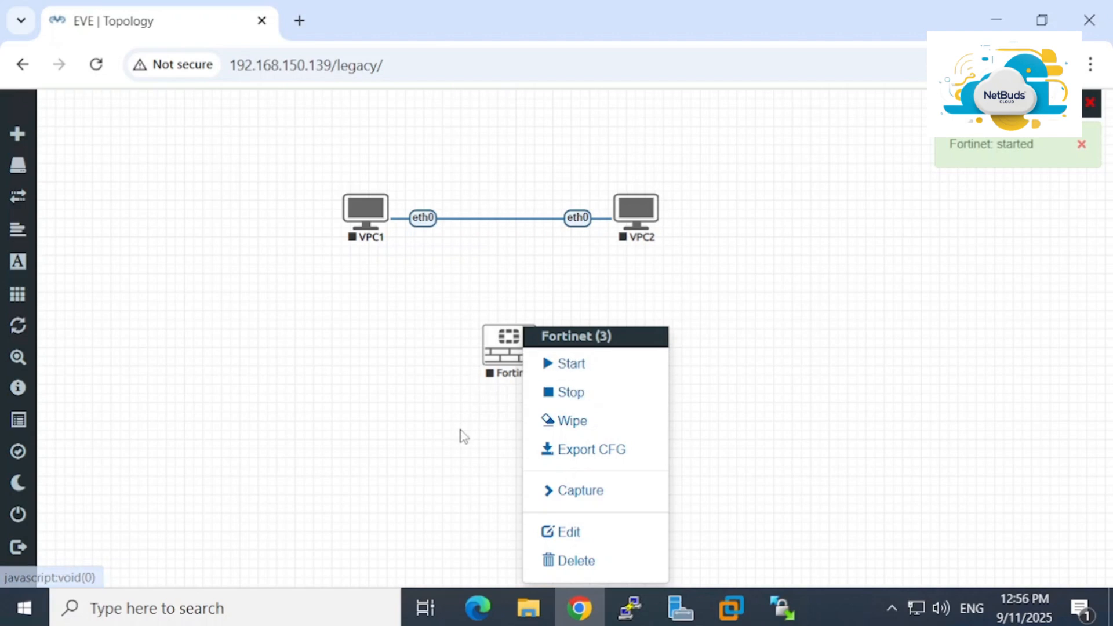
click(461, 434)
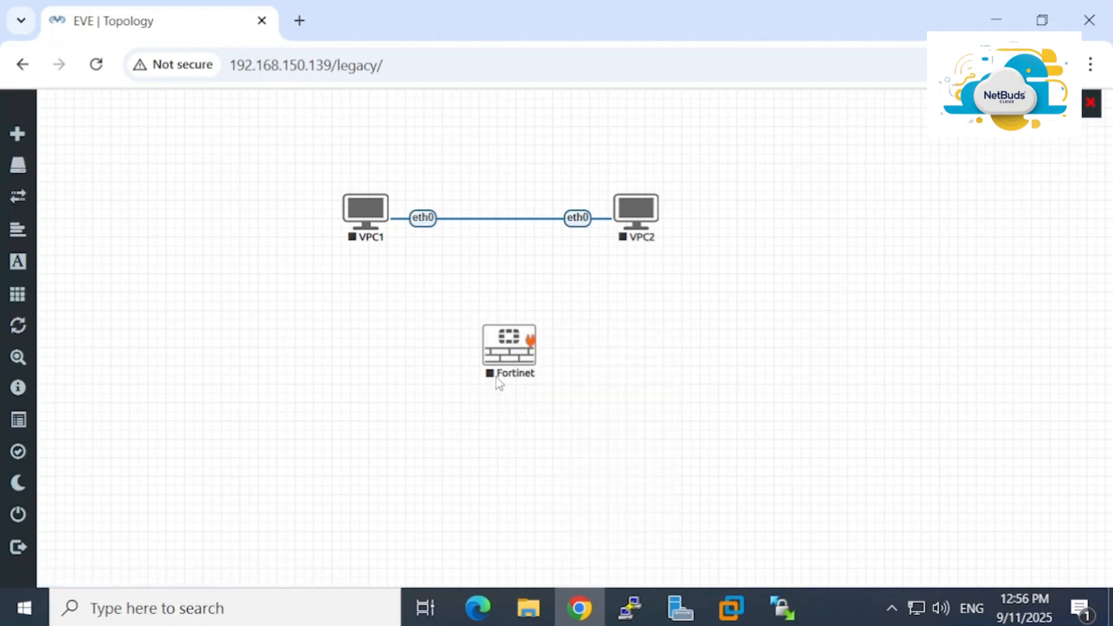
right_click(524, 342)
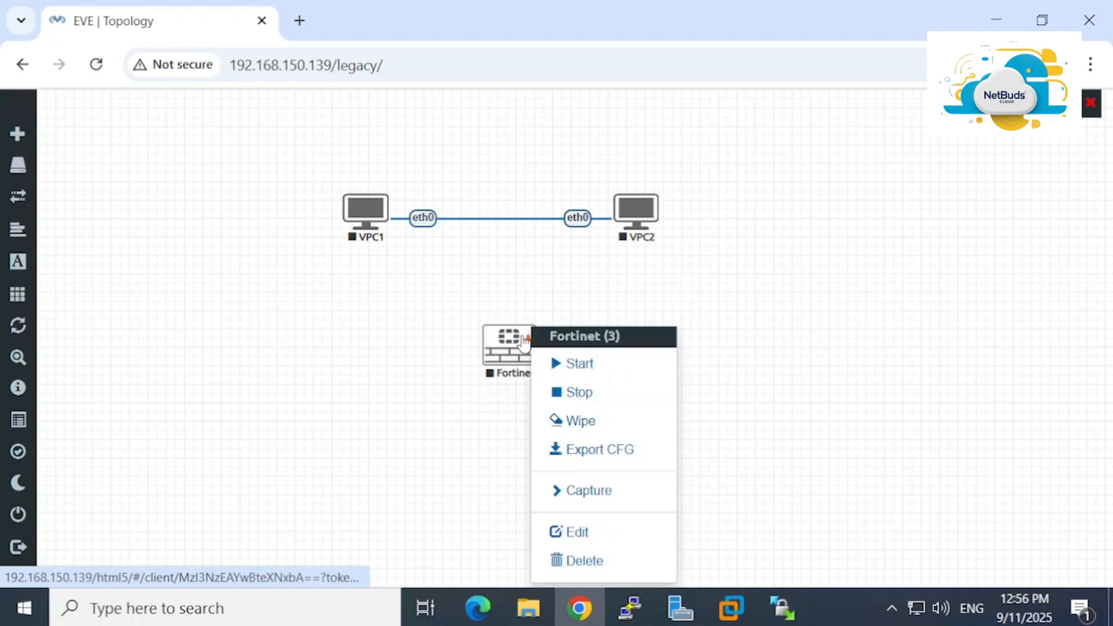
click(581, 366)
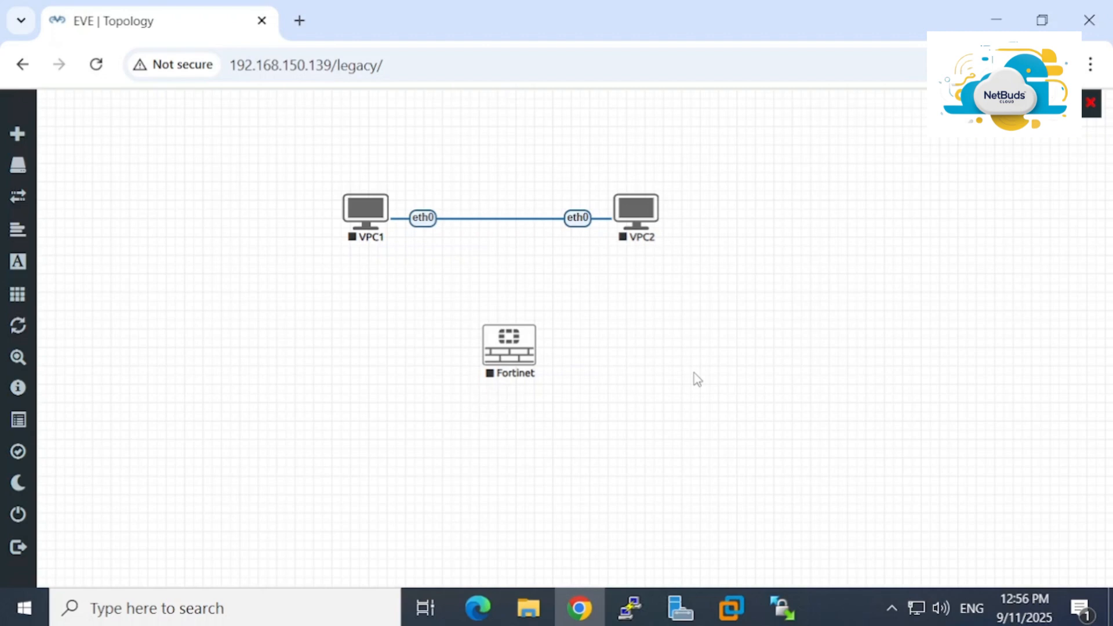
key(alt+Tab)
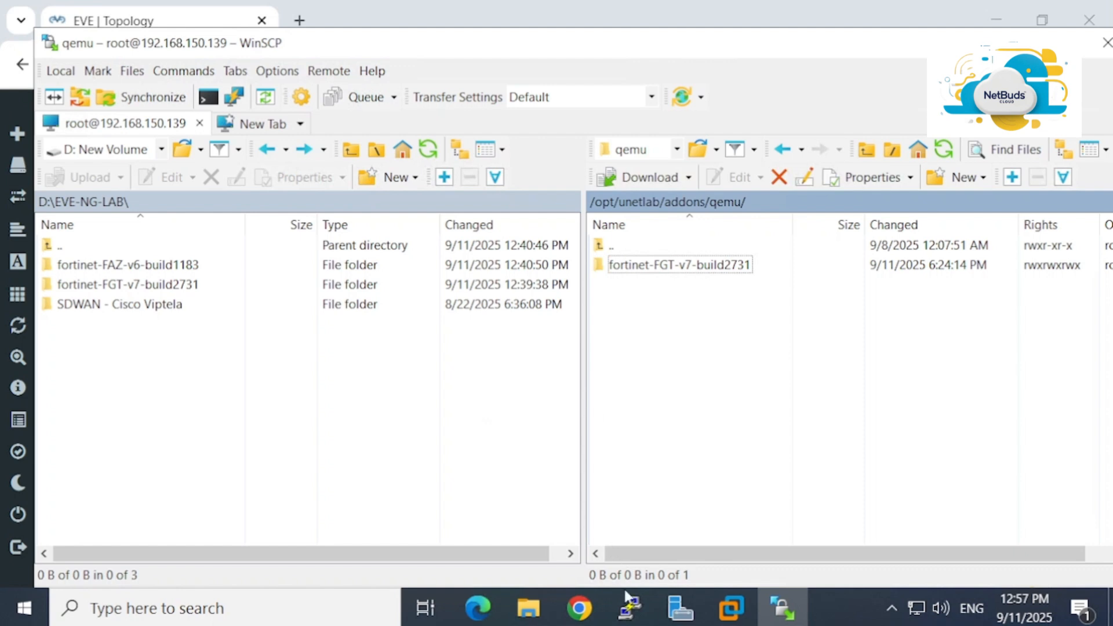
Run ls in PuTTY's /opt/unetlab/addons/qemu folder, showing fortinet-FGT-v7-build2731
click(630, 609)
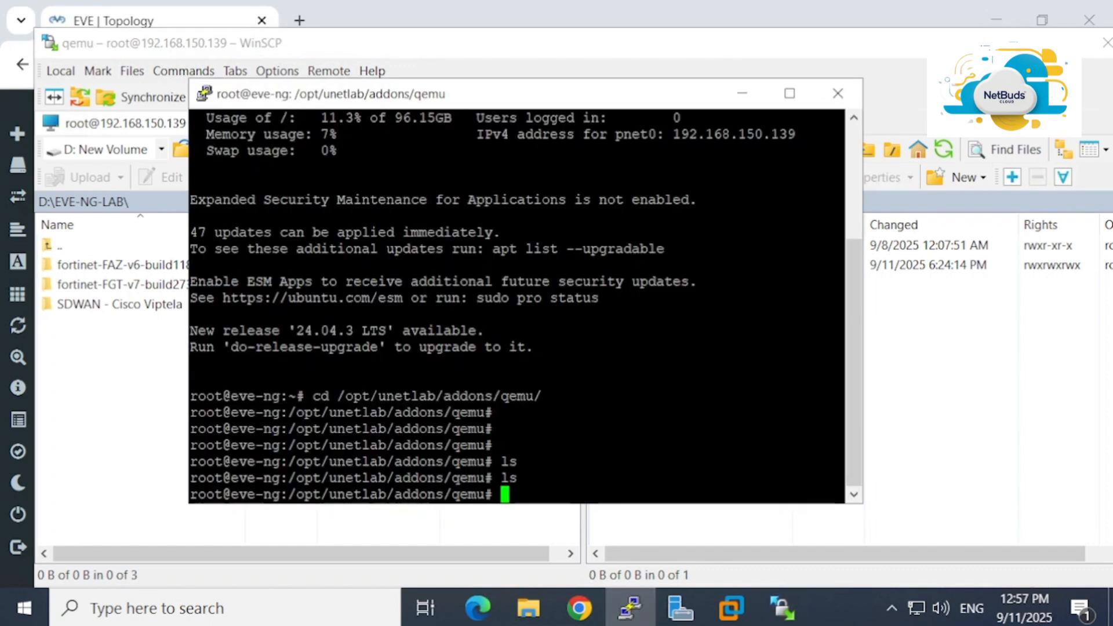
key(Return)
key(Return)
key(Return)
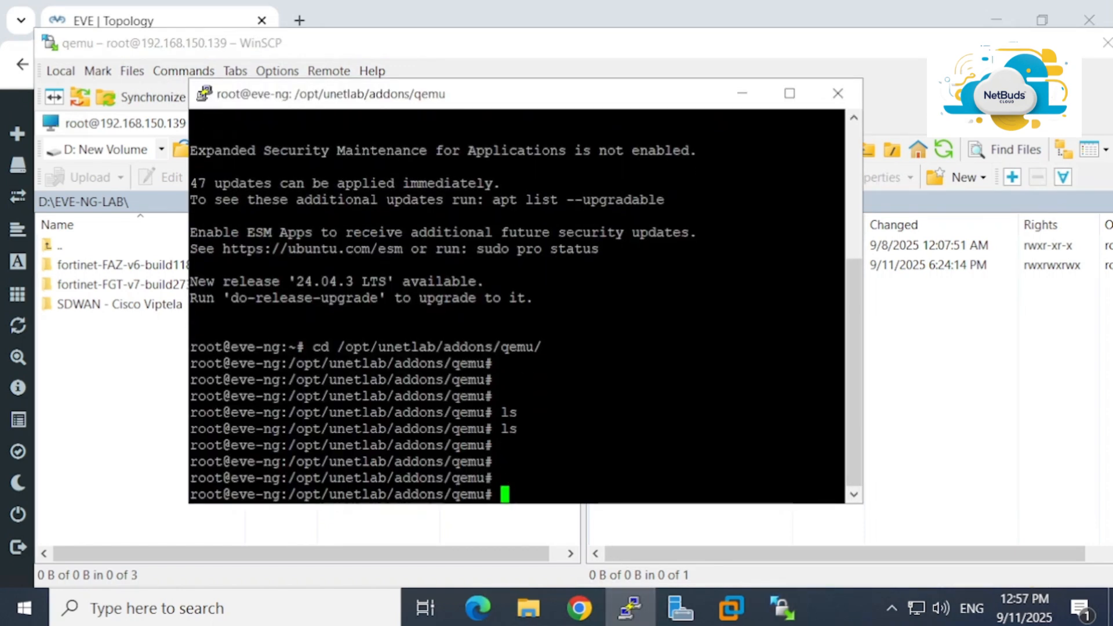
text(ls)
key(Return)
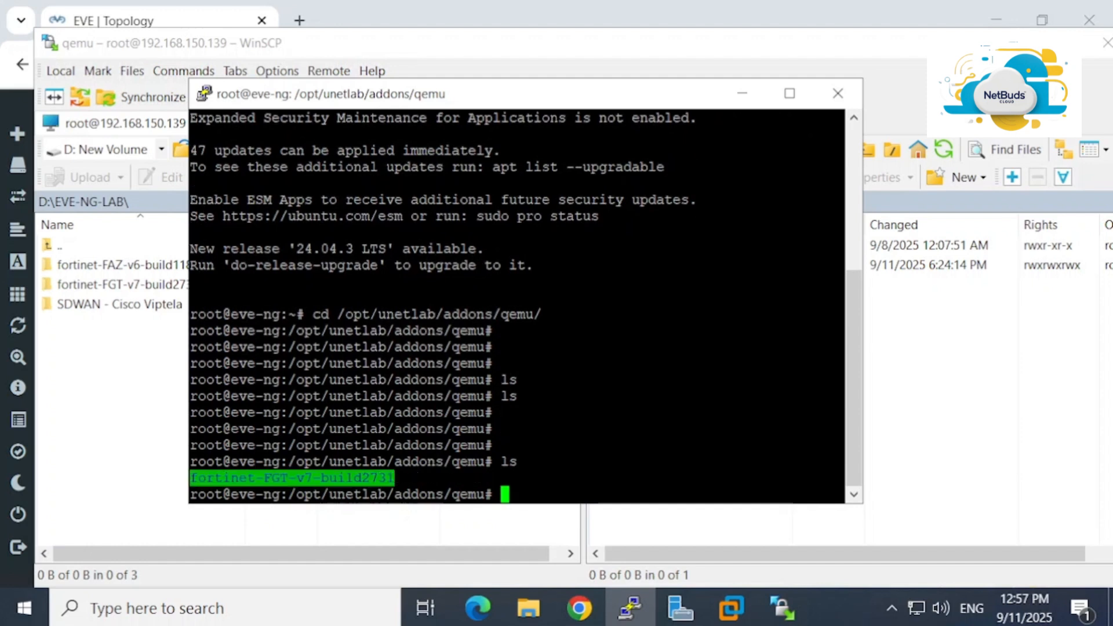
key(Return)
key(Return)
key(Return)
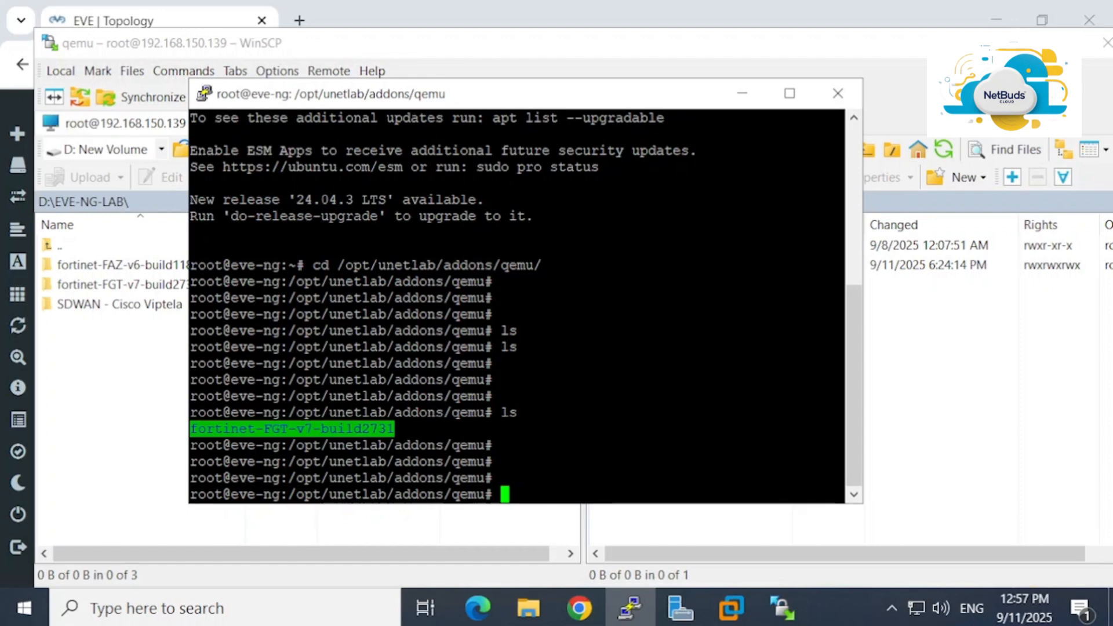
key(alt+Tab)
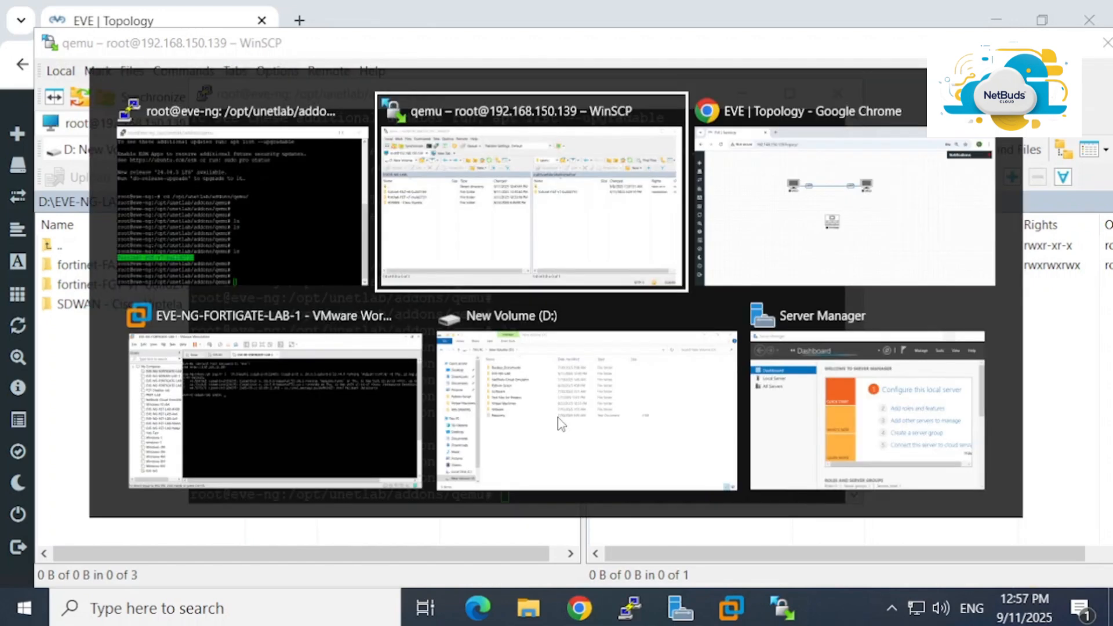
Move through the slideshow to the Basic Commands slide with the unl_wrapper fixpermissions command
key(alt+shift+Tab)
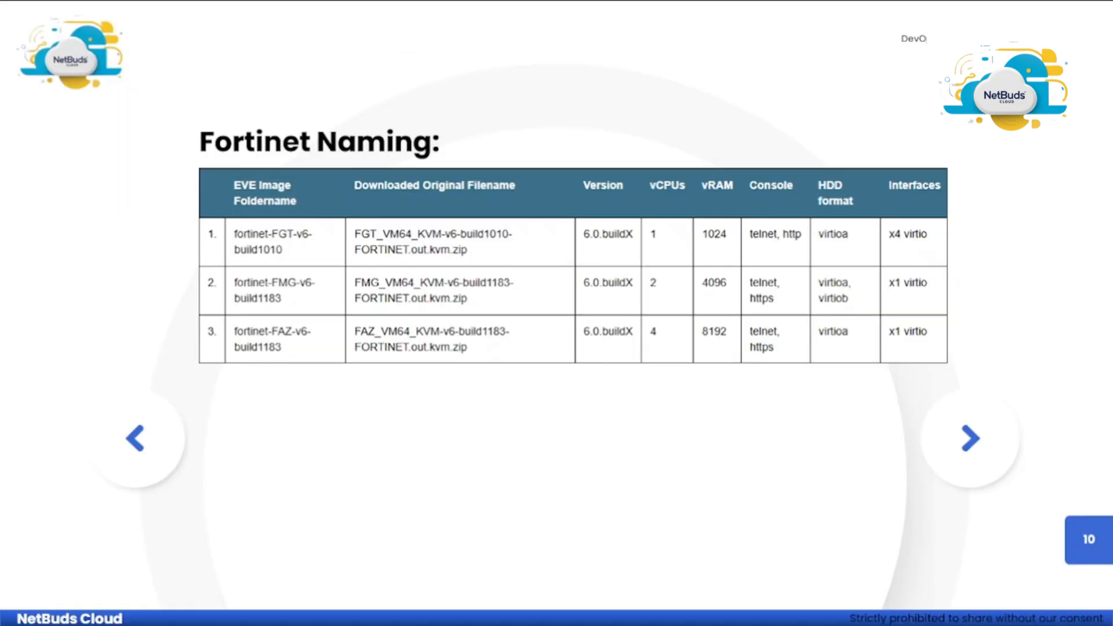
key(Right)
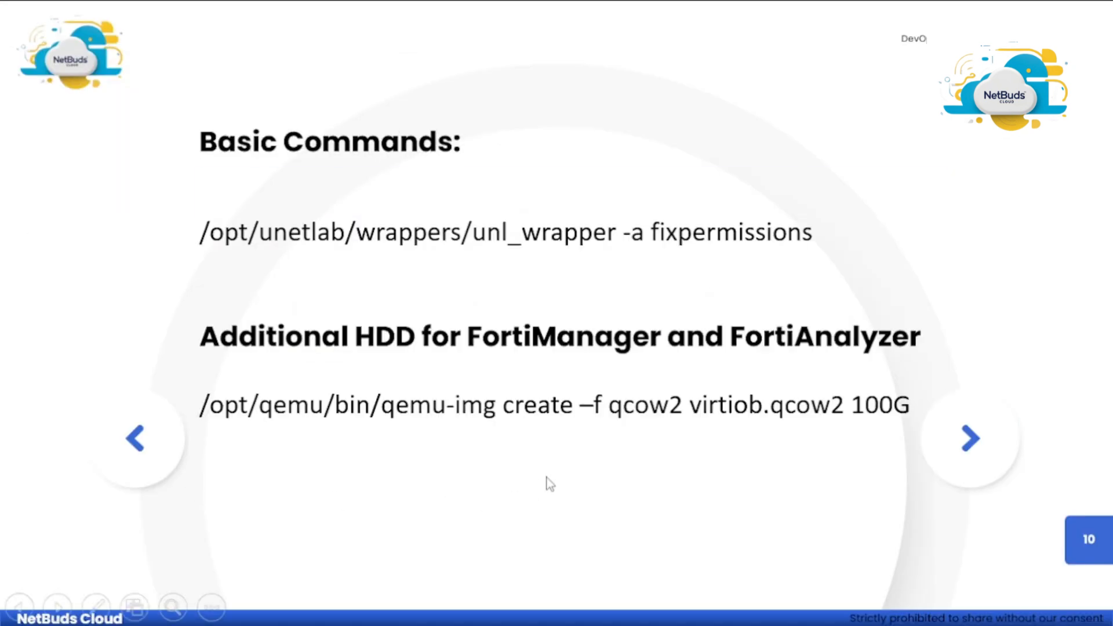
key(Left)
key(Right)
key(Right)
key(Left)
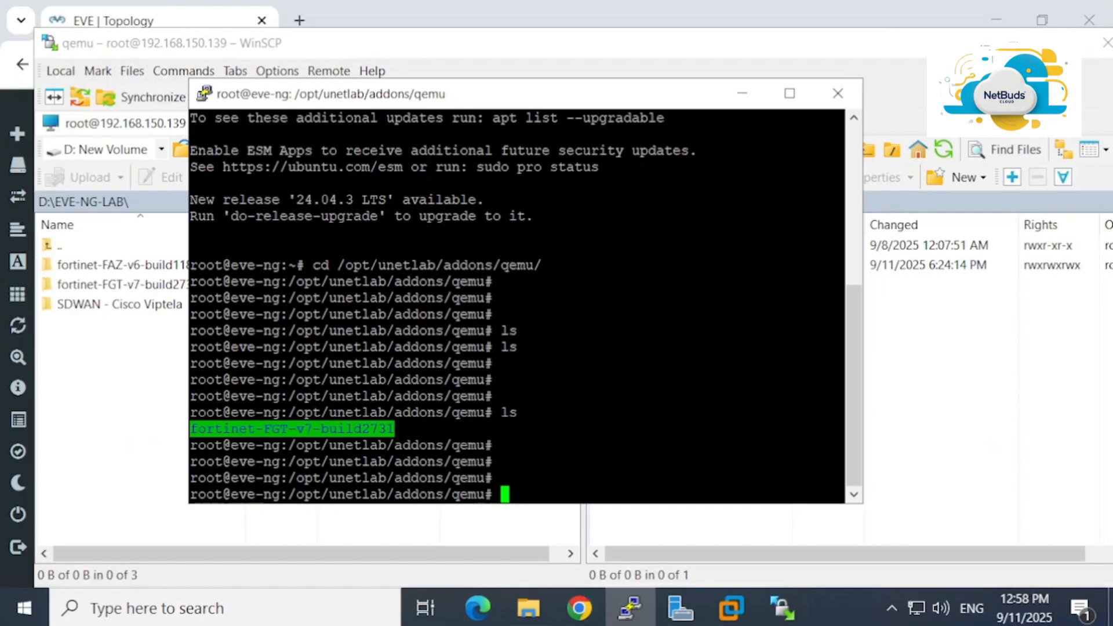
Run /opt/unetlab/wrappers/unl_wrapper -a fixpermissions and widen the PuTTY window
text(/opt/unetlab/wrappers/unl_wrapper -a fixpermissions)
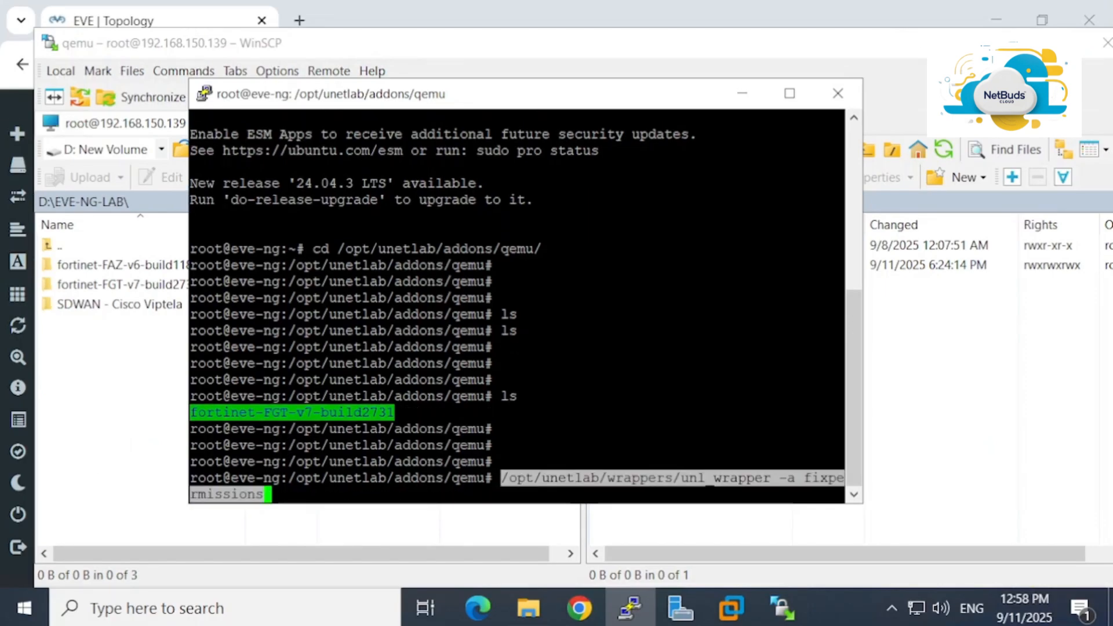
key(Return)
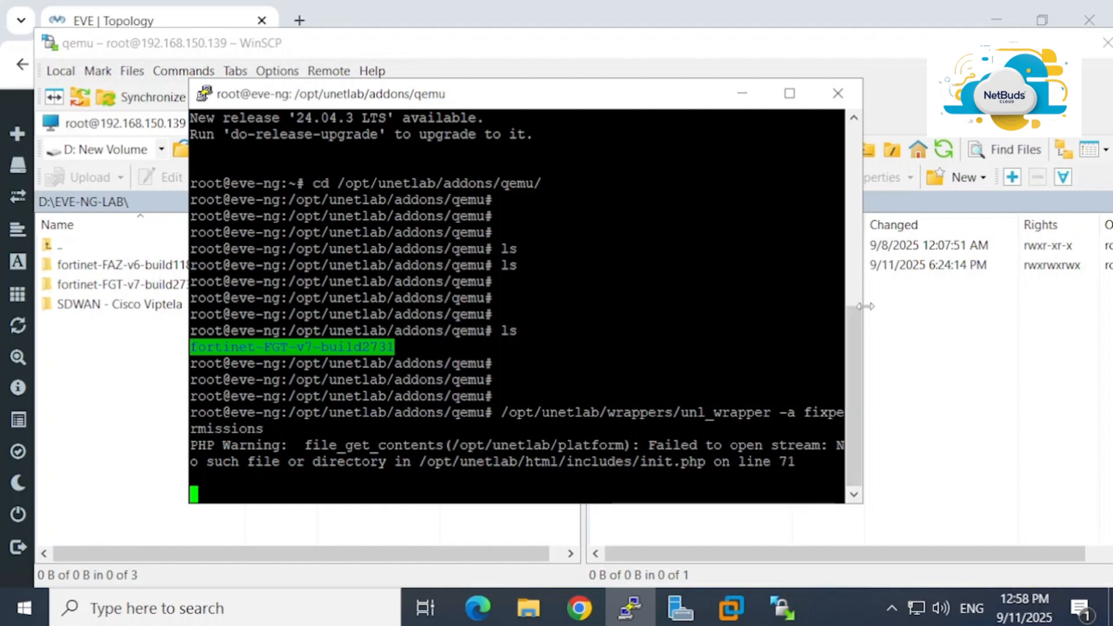
drag(865, 306, 1034, 306)
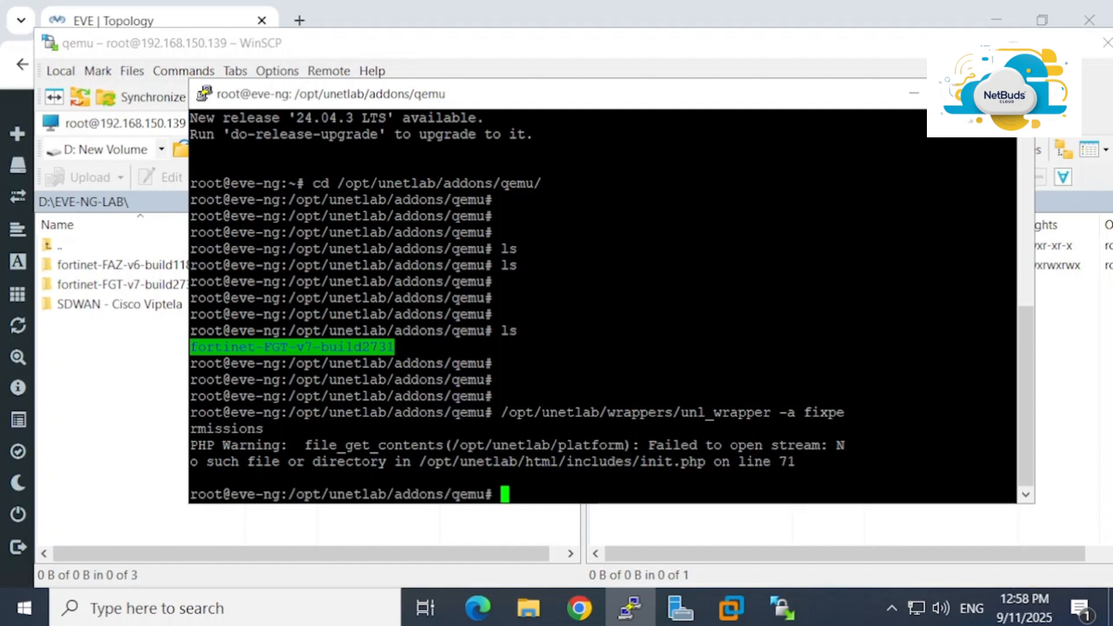
Re-list the qemu folder with ls to check fortinet-FGT-v7-build2731
key(Return)
key(Return)
key(Return)
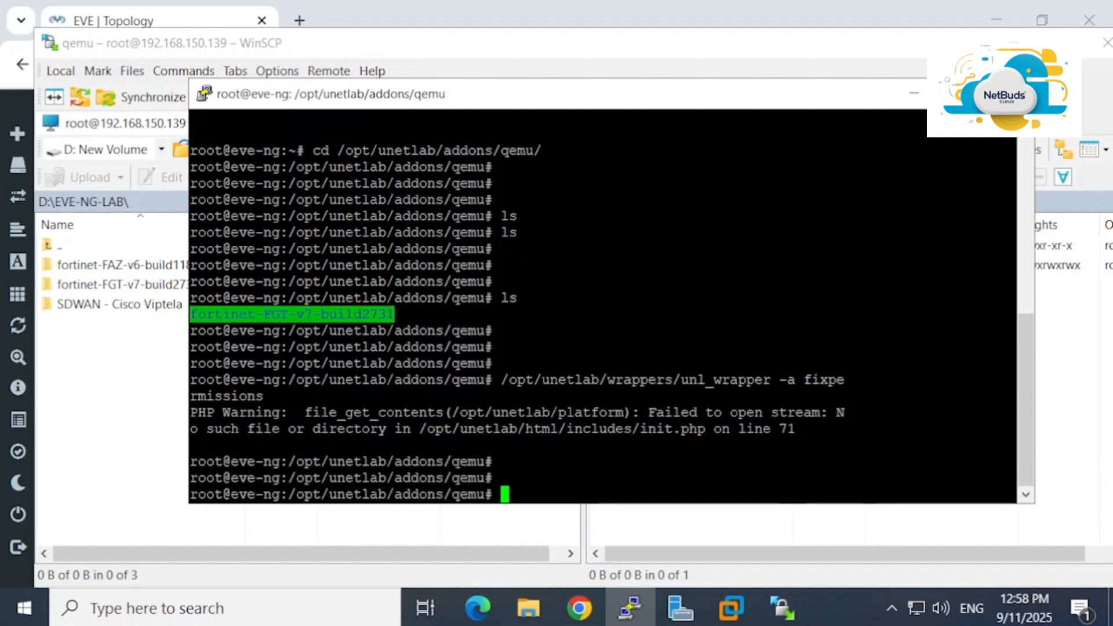
text(ls)
key(Return)
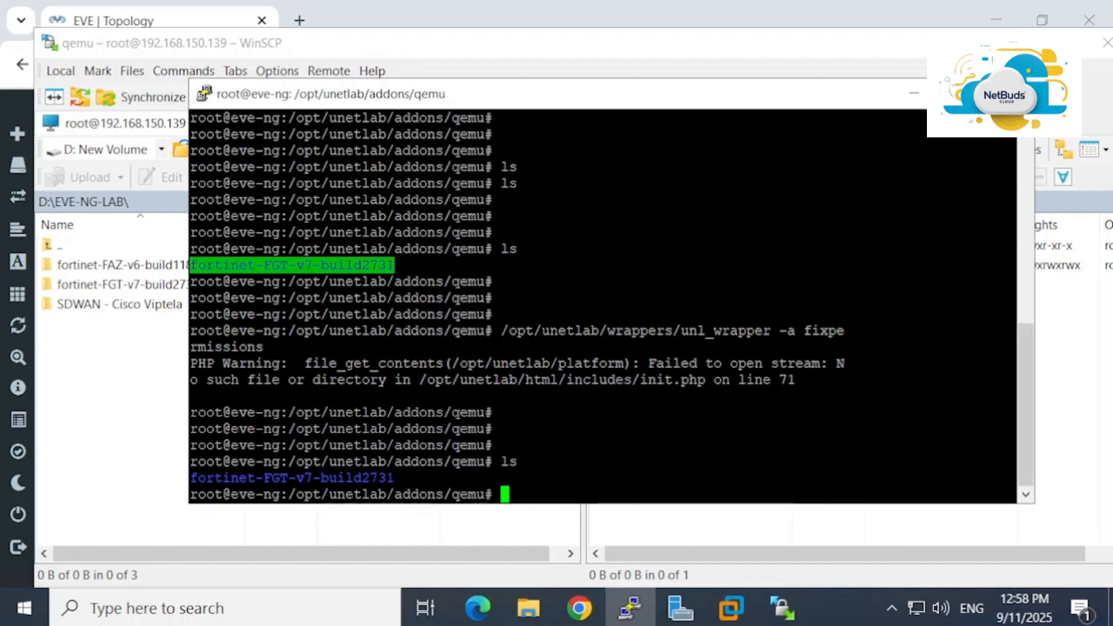
key(alt+Tab)
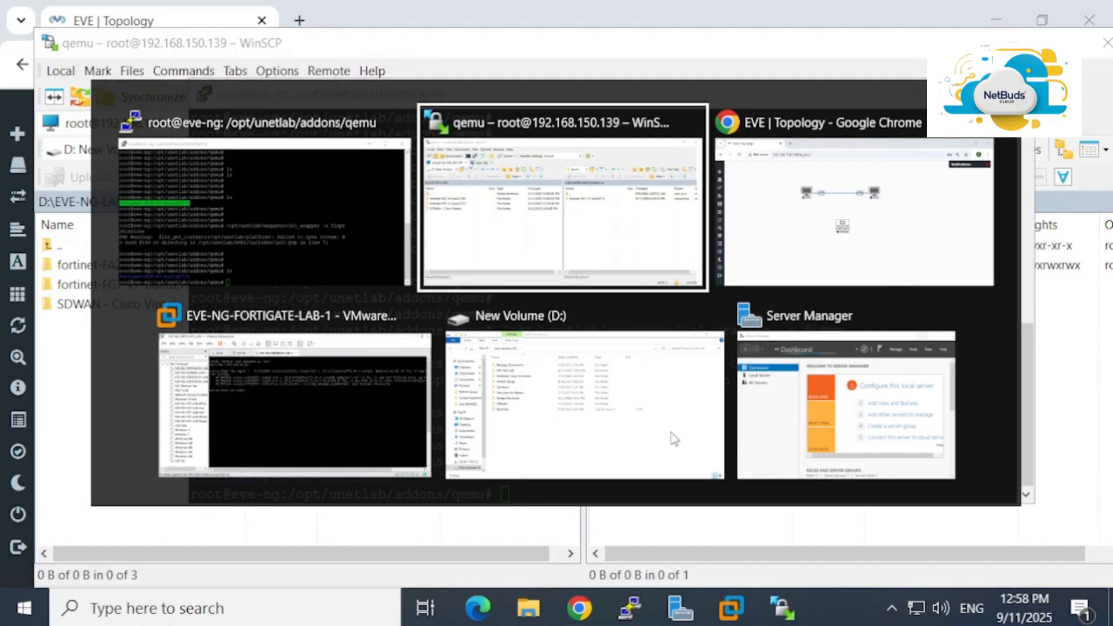
Reload the EVE-NG topology page and start the Fortinet node again
key(alt+Tab)
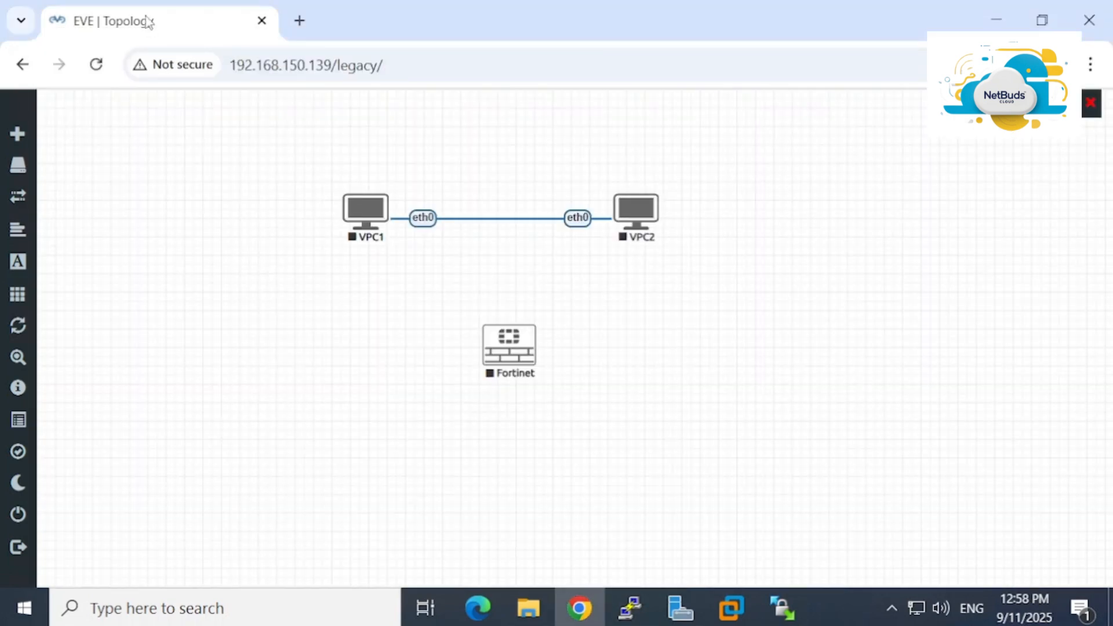
click(96, 63)
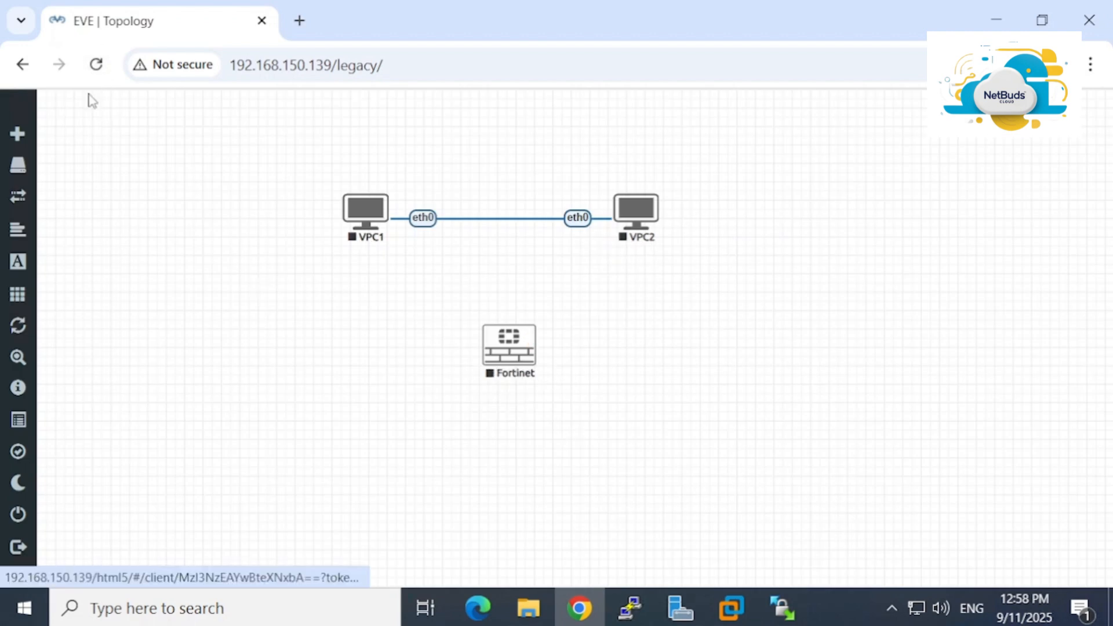
click(96, 64)
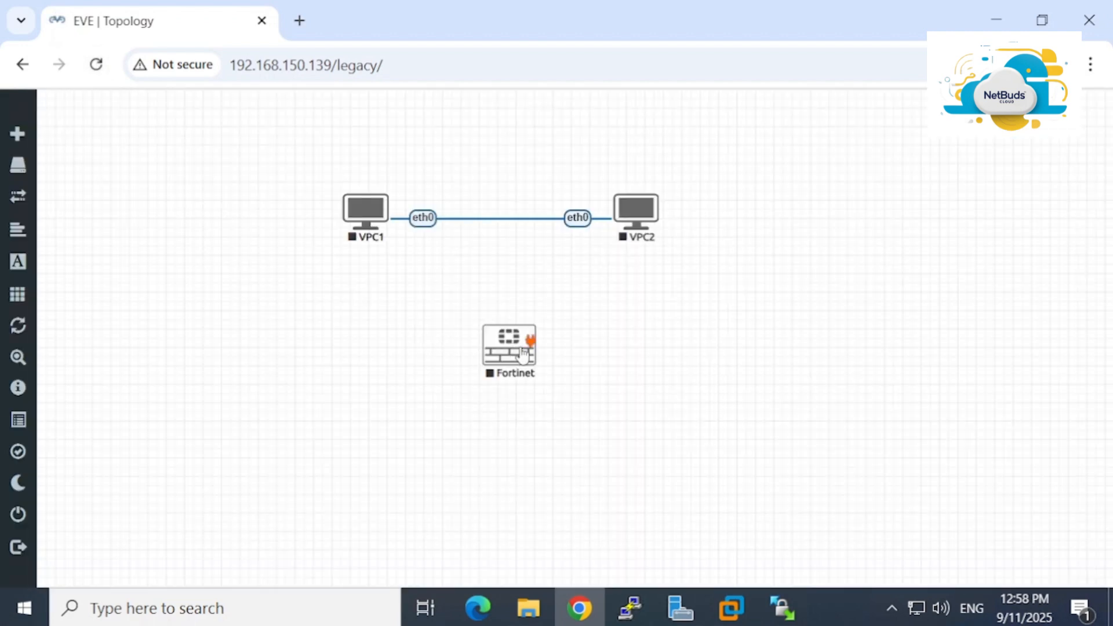
right_click(524, 352)
click(601, 375)
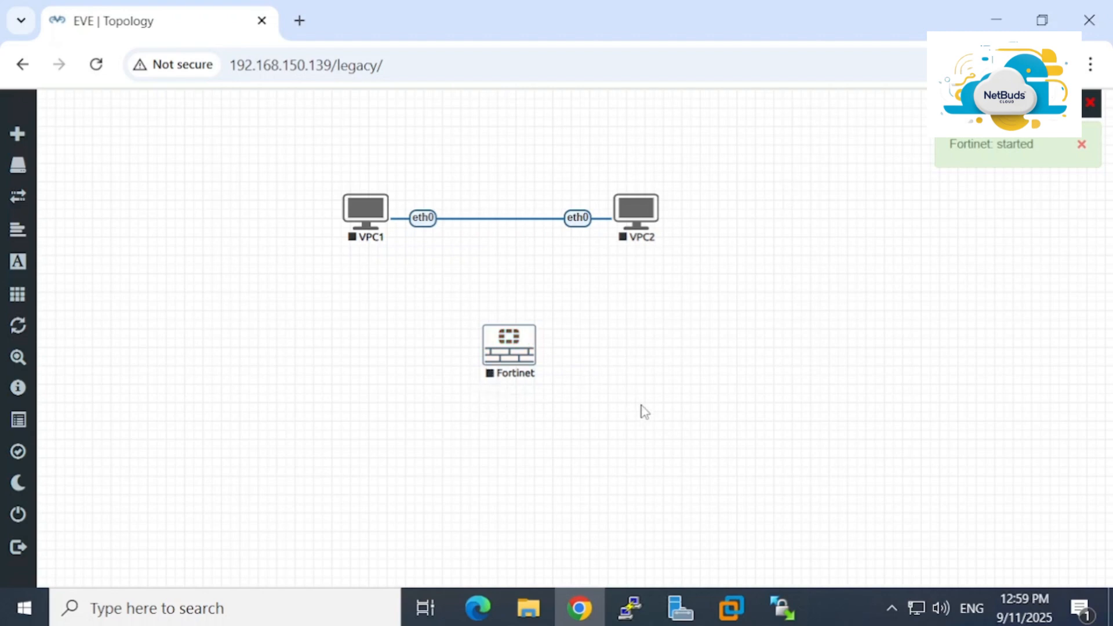
mouse_move(490, 386)
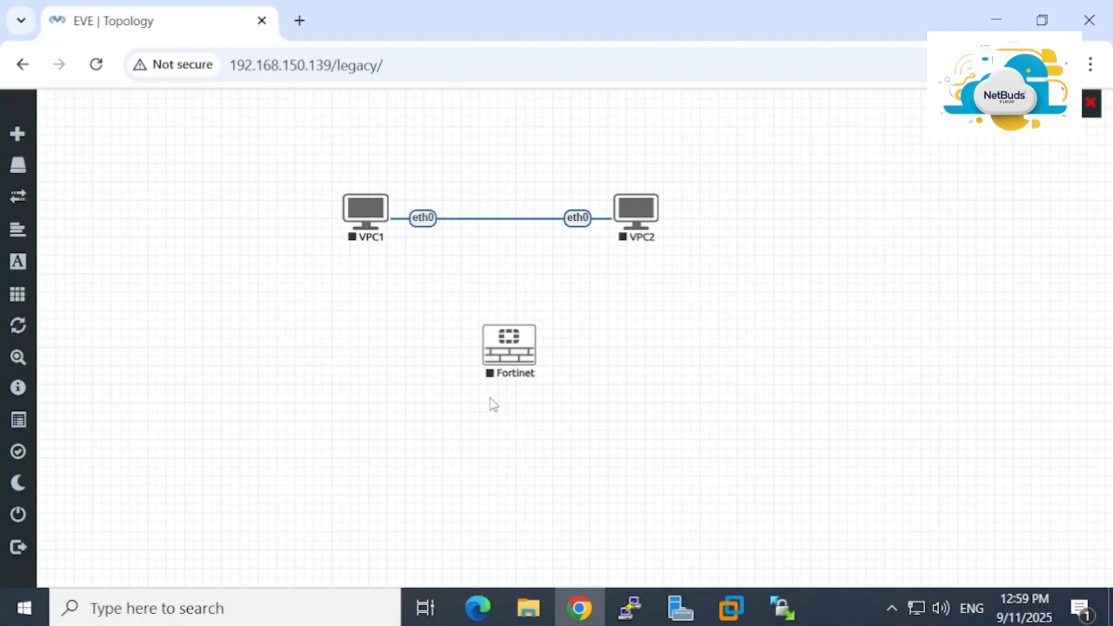
key(alt+Tab)
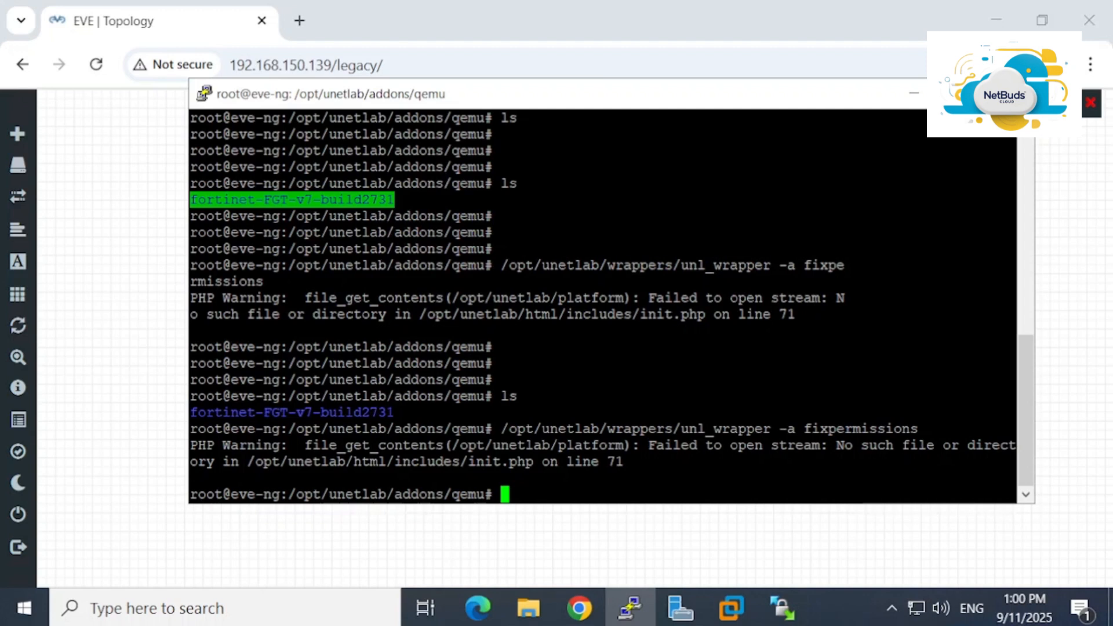
Rerun unl_wrapper -a fixpermissions in the PuTTY root shell, again getting the init.php warning
mouse_move(23, 229)
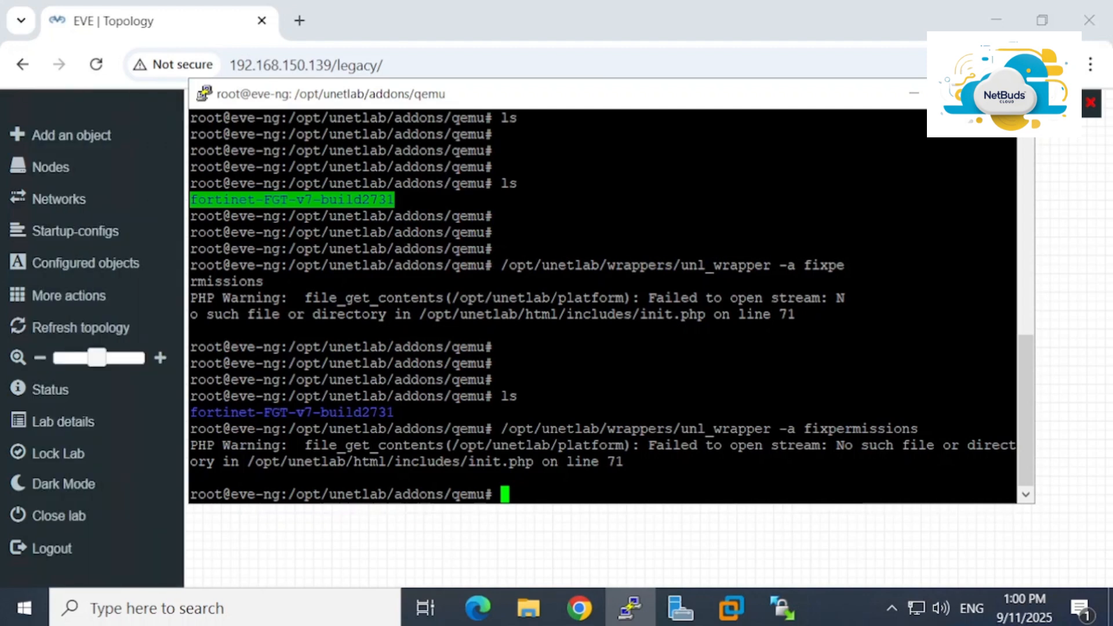